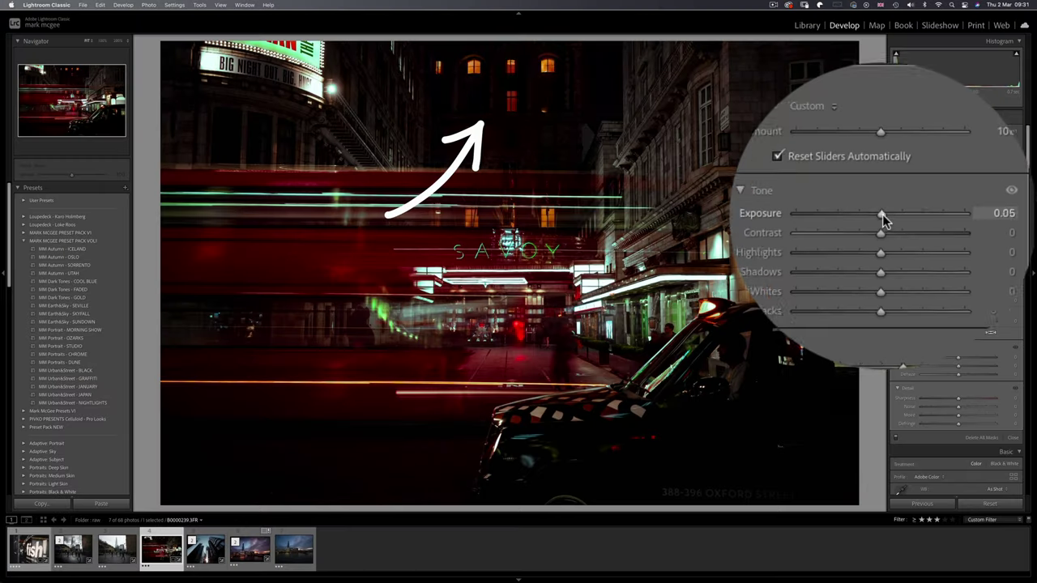
# Toggle the shadow clipping warning, then zoom to 100% on the crowd under the Borough Market sign.
pyautogui.moveTo(883, 214); pyautogui.dragTo(924, 217)
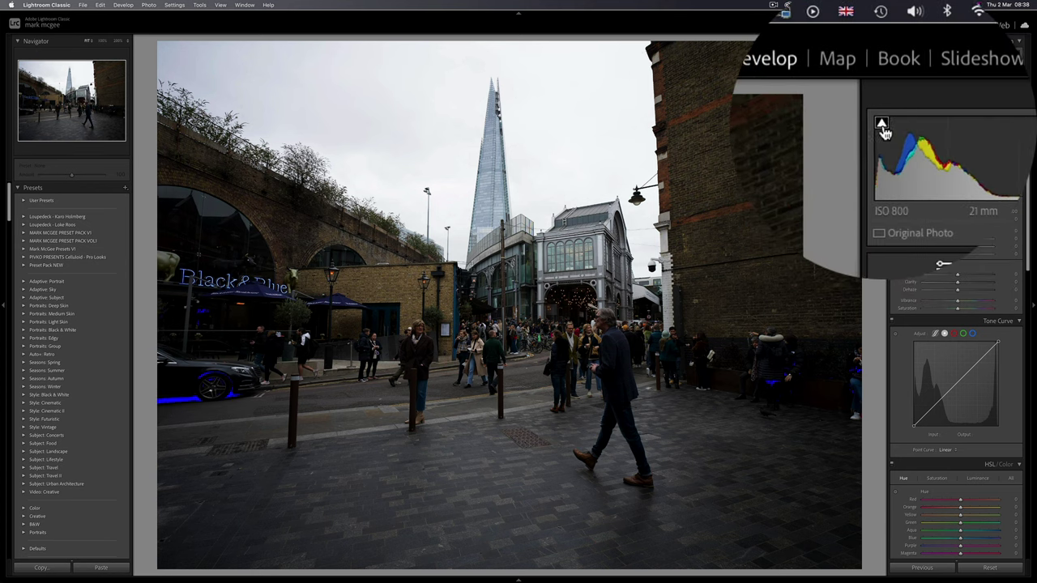
pyautogui.click(896, 53)
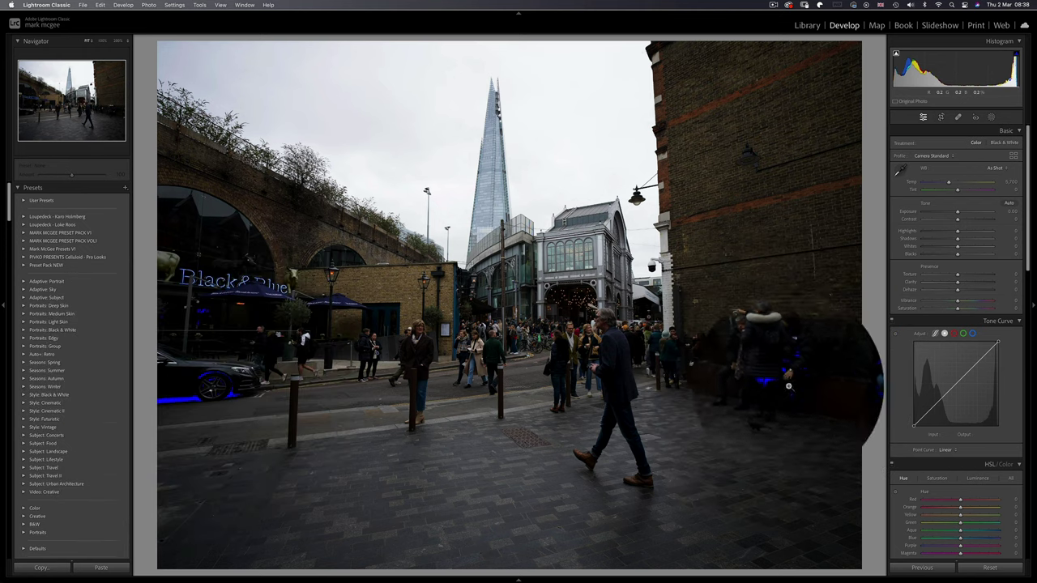
pyautogui.click(895, 54)
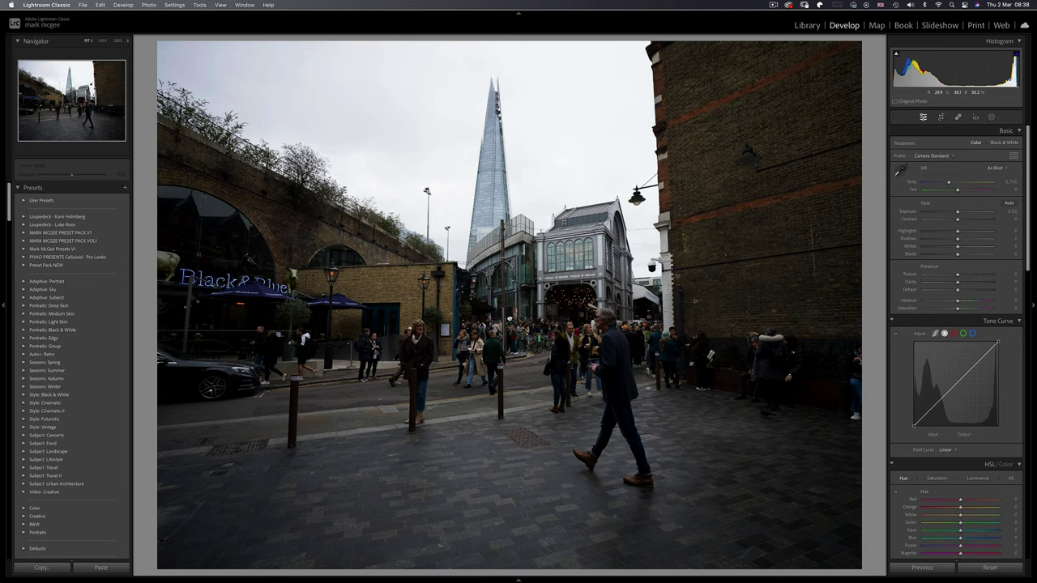
pyautogui.click(509, 316)
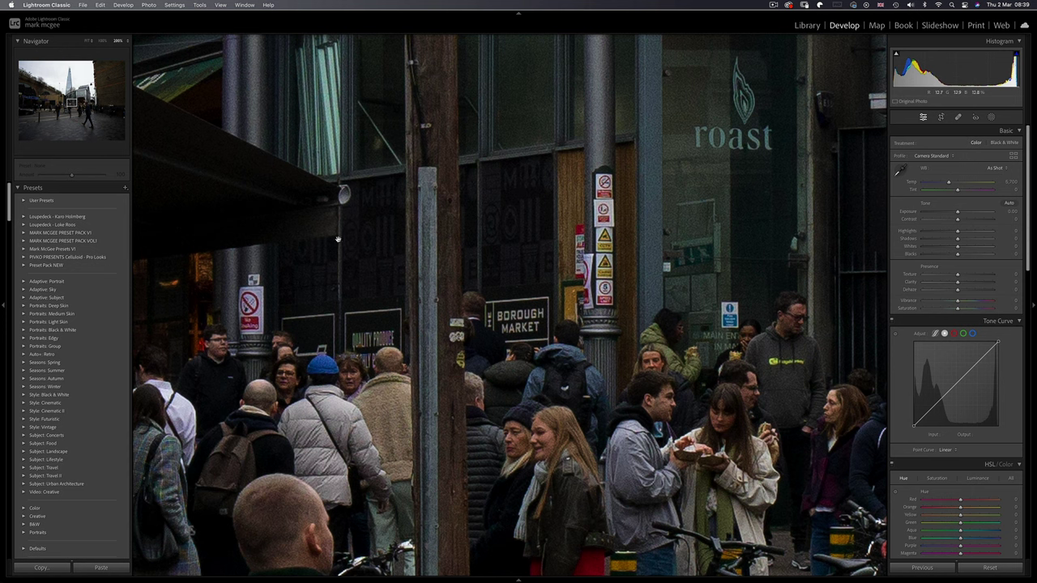
# Switch between Fit and 100% to check detail on the market roof.
pyautogui.click(522, 320)
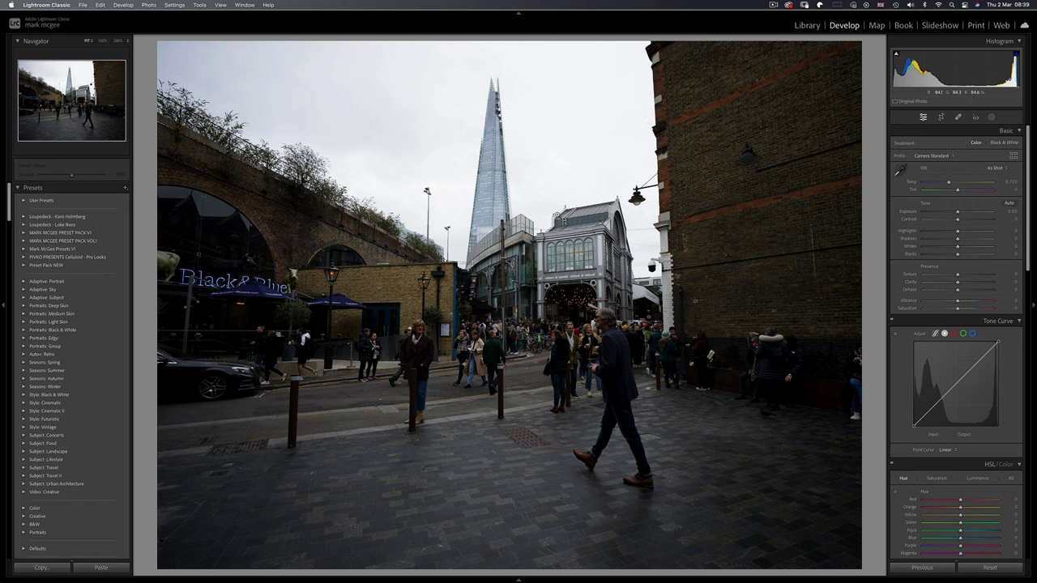
pyautogui.click(556, 214)
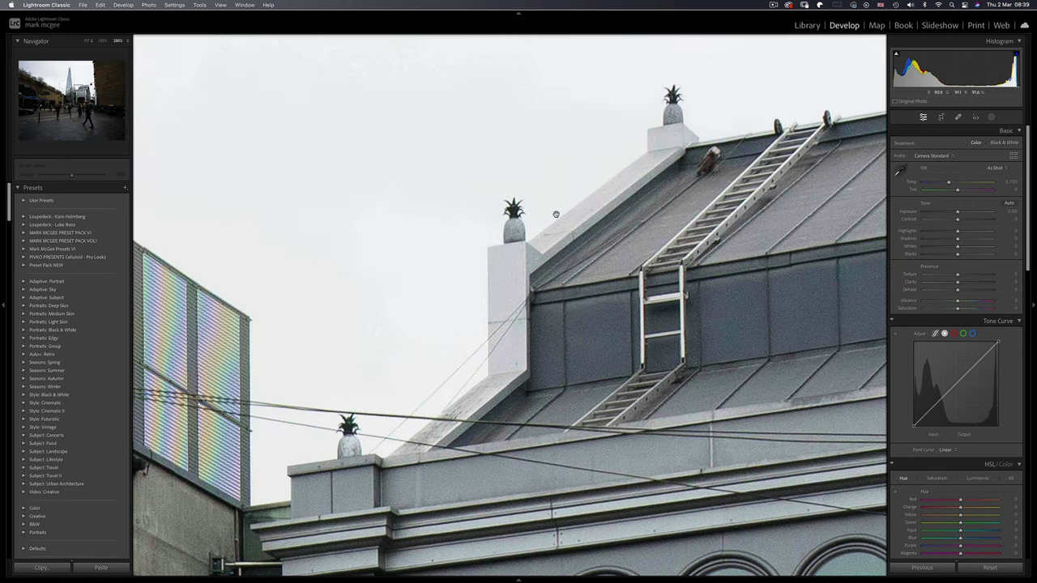
pyautogui.click(514, 240)
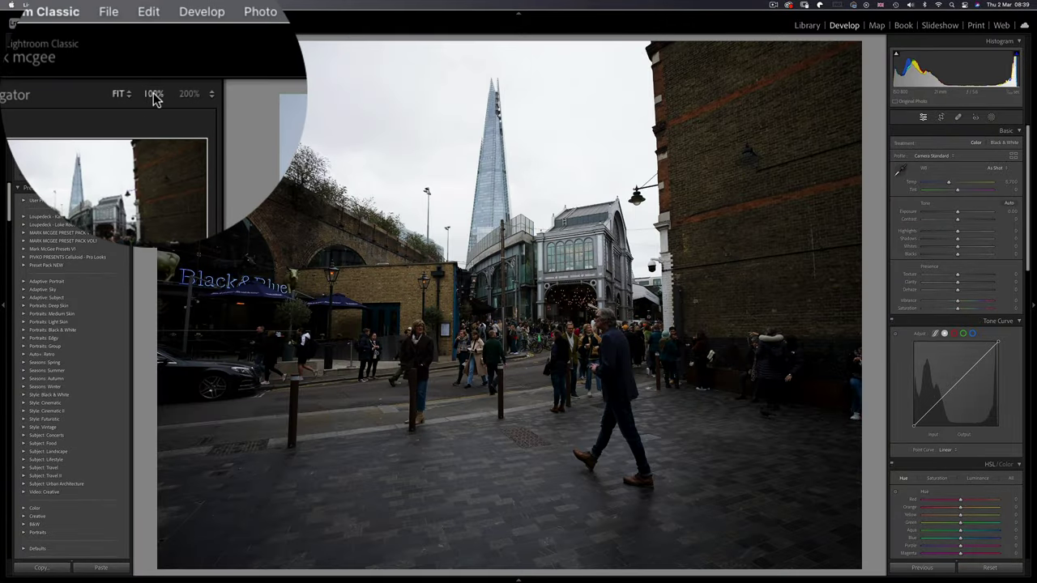
pyautogui.click(102, 40)
# Apply Auto Upright in the Transform panel to straighten the leaning verticals.
pyautogui.scroll(-10, 318, 323)
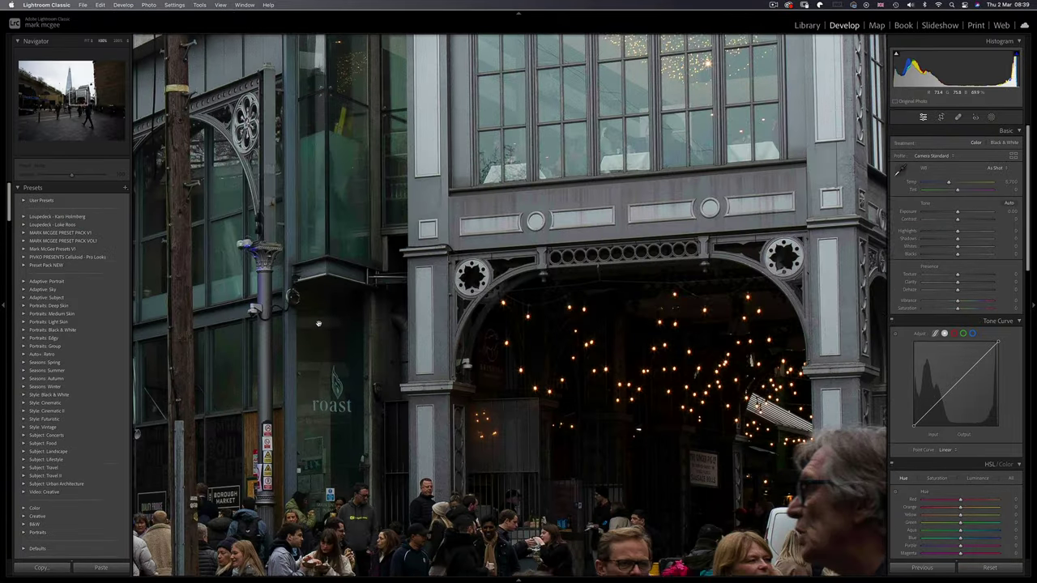
pyautogui.hscroll(-10, 322, 324)
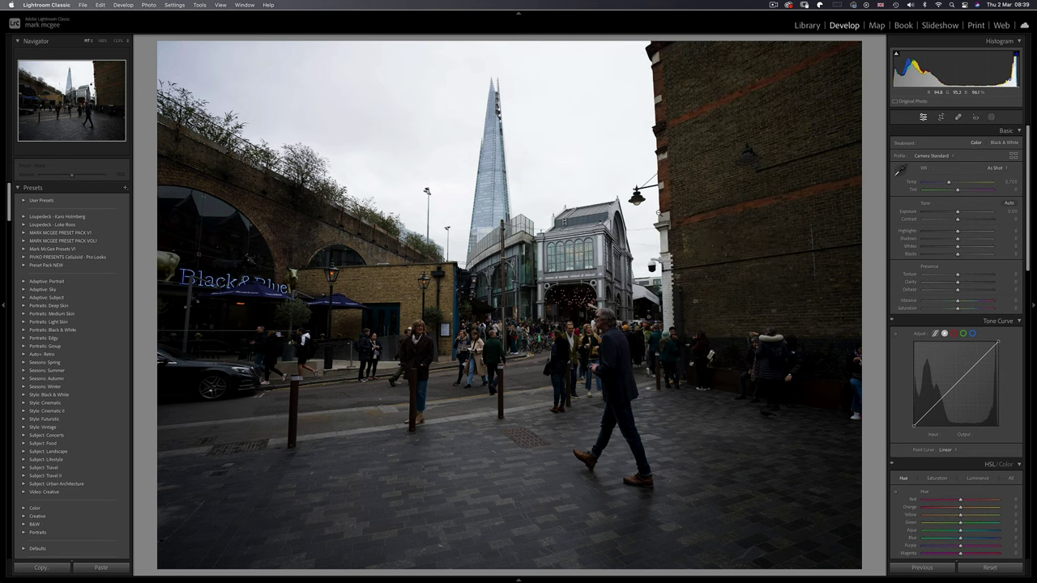
pyautogui.scroll(-15, 956, 365)
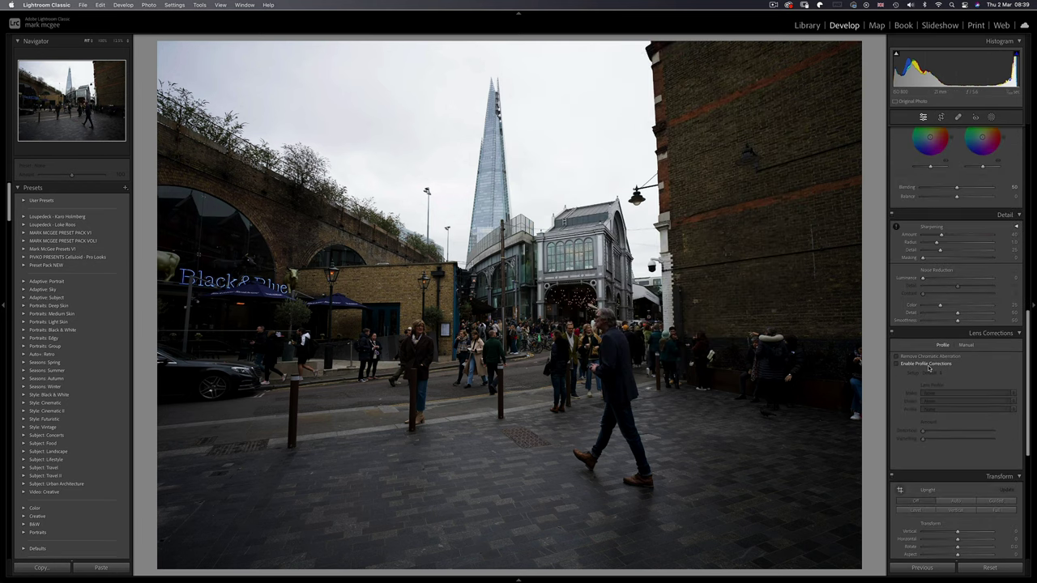
pyautogui.click(956, 342)
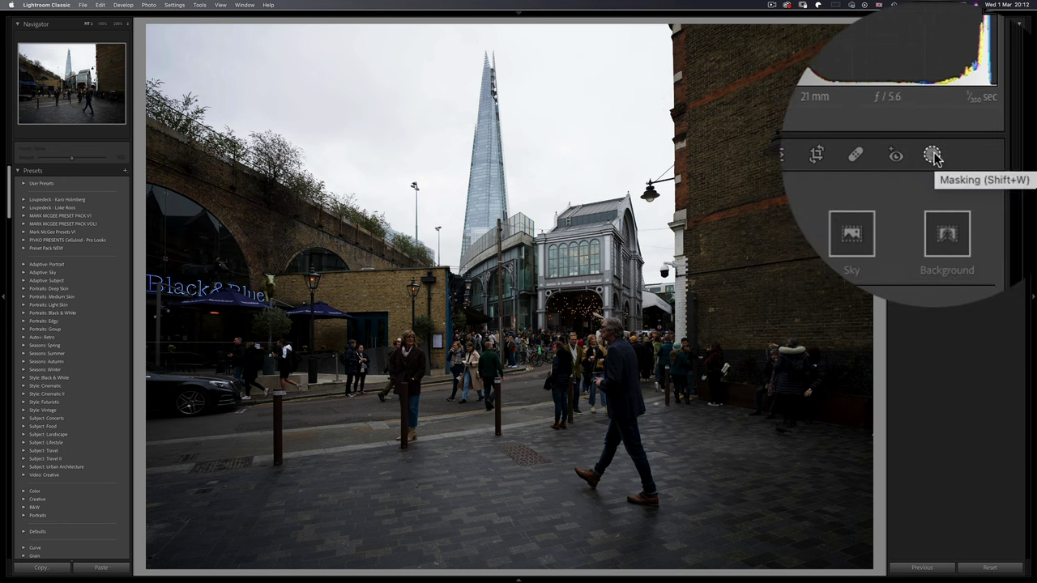
# Add a linear gradient mask fading down from the top of the photo.
pyautogui.click(990, 101)
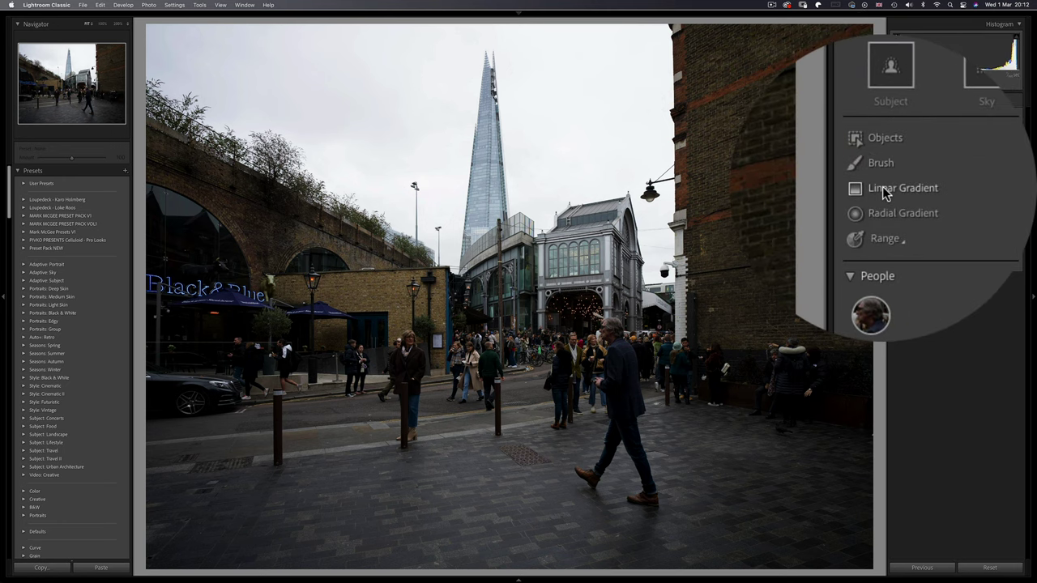
pyautogui.click(885, 191)
pyautogui.moveTo(449, 218); pyautogui.dragTo(439, 267)
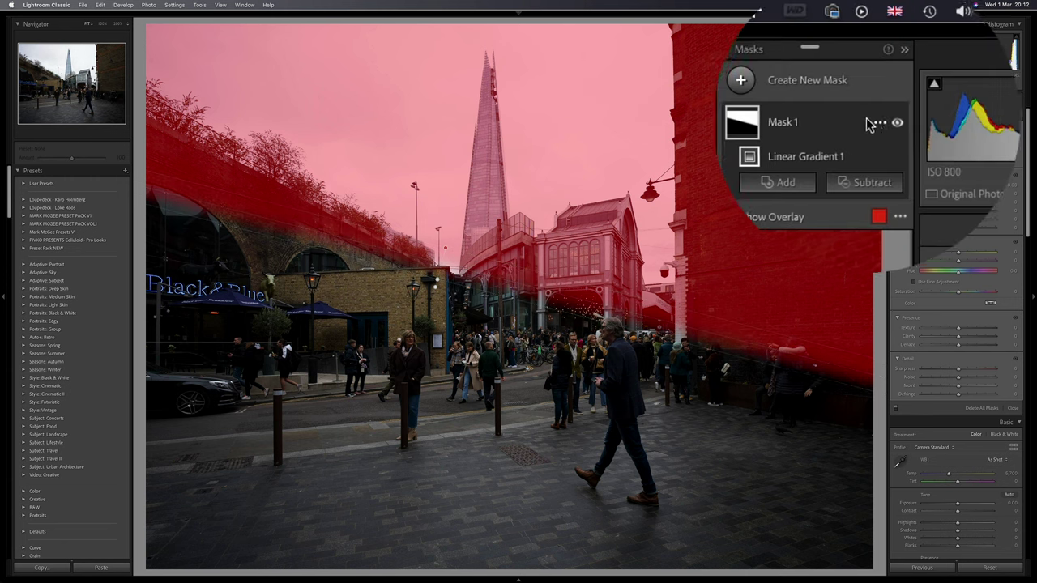
# Intersect Mask 1 with a gradient left of the brick building and set Highlights to -100.
pyautogui.click(871, 124)
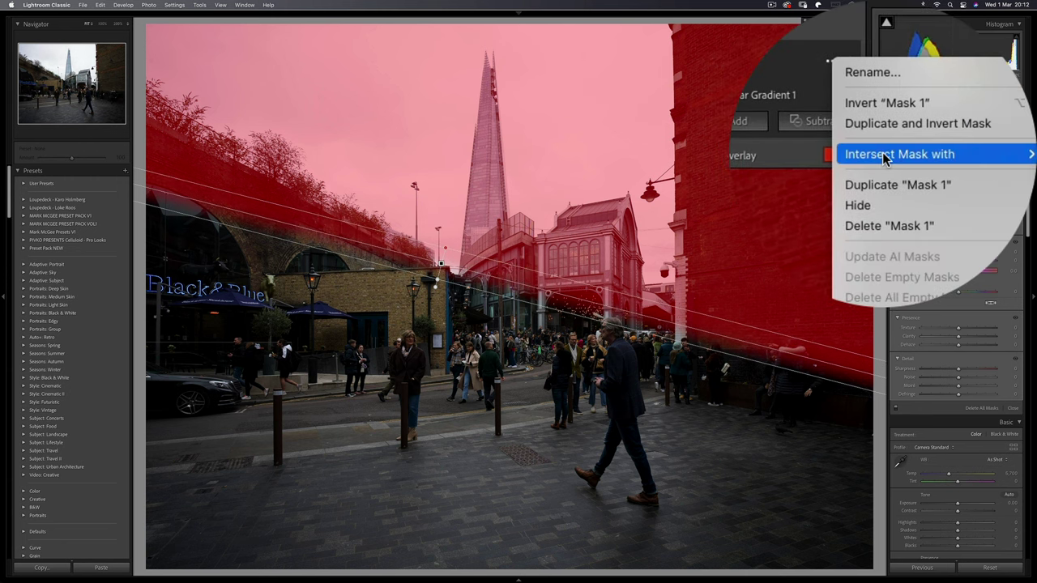
pyautogui.moveTo(899, 154)
pyautogui.click(959, 158)
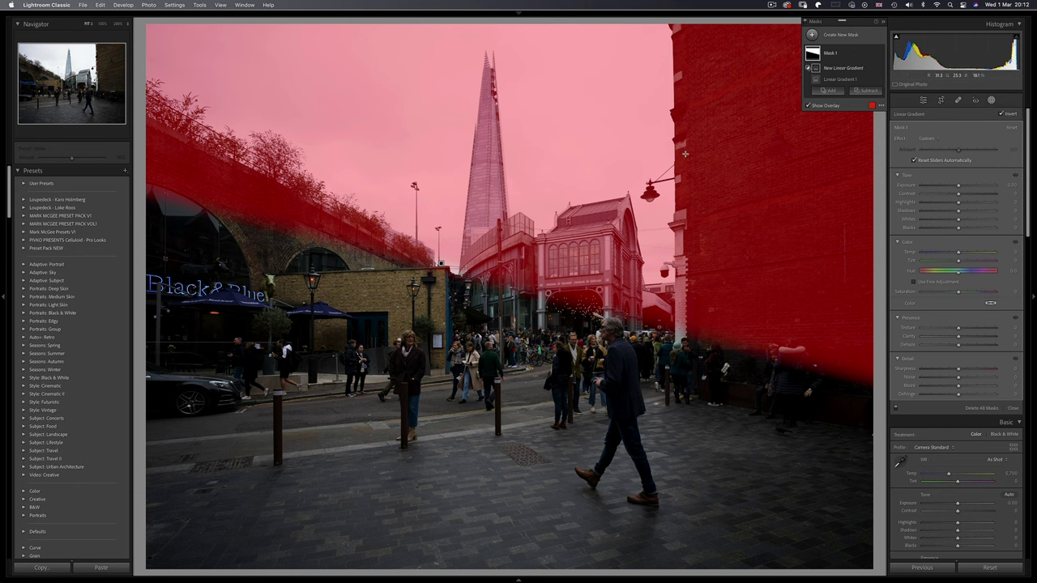
pyautogui.moveTo(679, 151)
pyautogui.mouseDown()
pyautogui.moveTo(657, 151)
pyautogui.moveTo(690, 150)
pyautogui.moveTo(680, 151)
pyautogui.mouseUp()
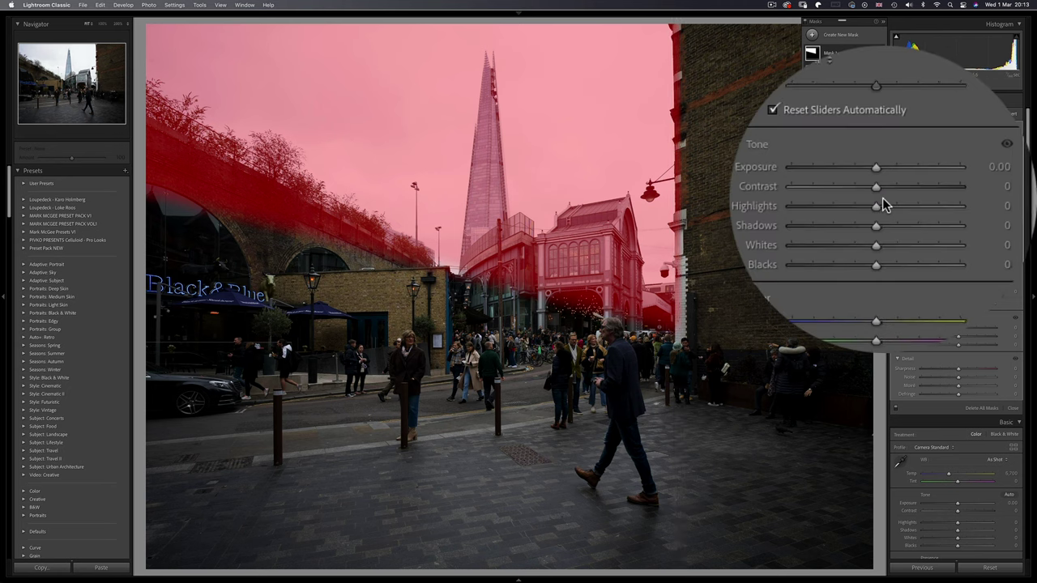
pyautogui.moveTo(958, 201); pyautogui.dragTo(915, 205)
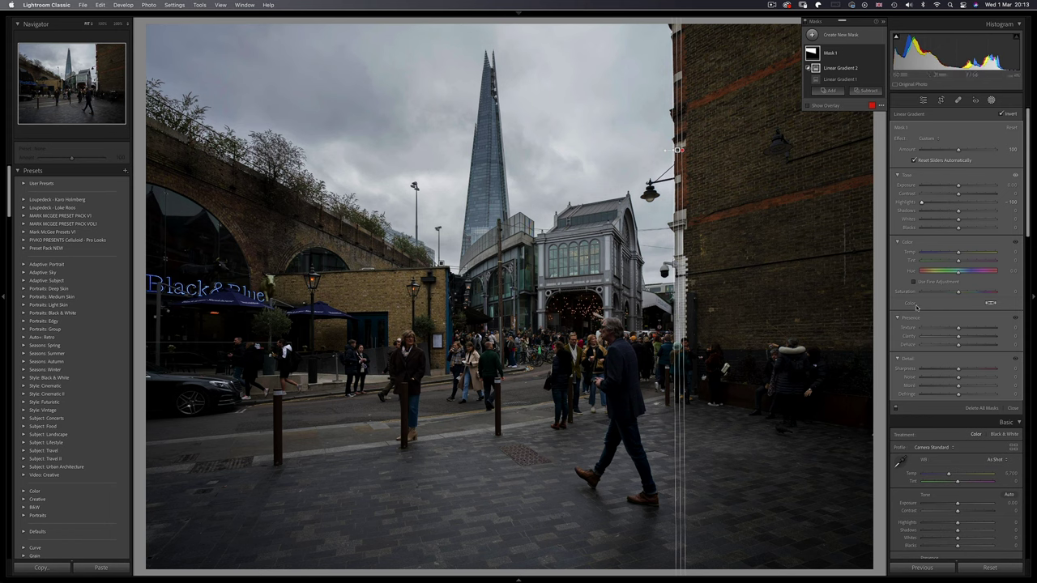
# Set the sky mask's Dehaze to 60 and Texture to -50, lower Saturation, and raise Whites.
pyautogui.click(965, 345)
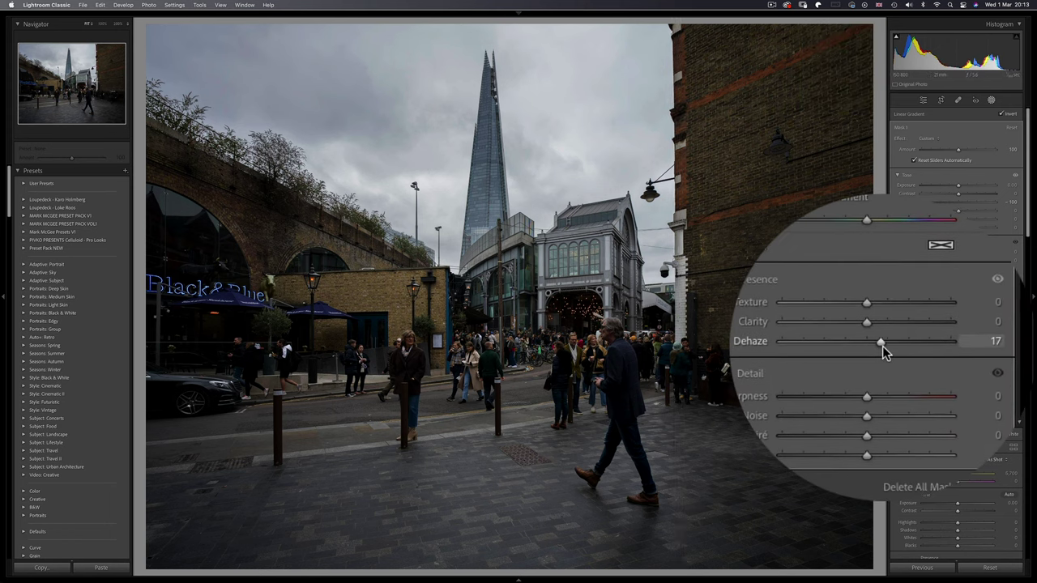
pyautogui.moveTo(882, 346); pyautogui.dragTo(905, 350)
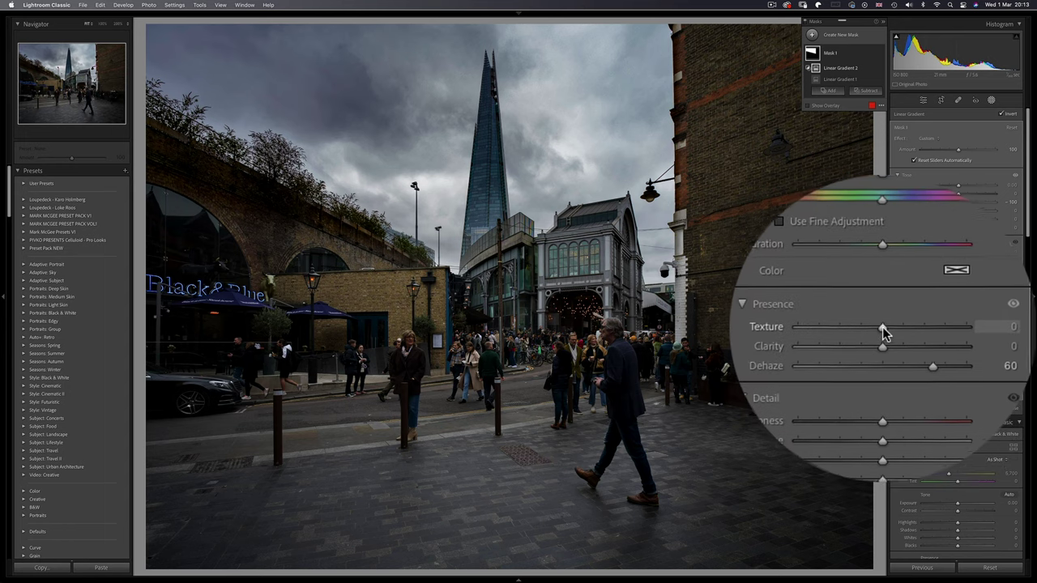
pyautogui.moveTo(882, 327); pyautogui.dragTo(882, 328)
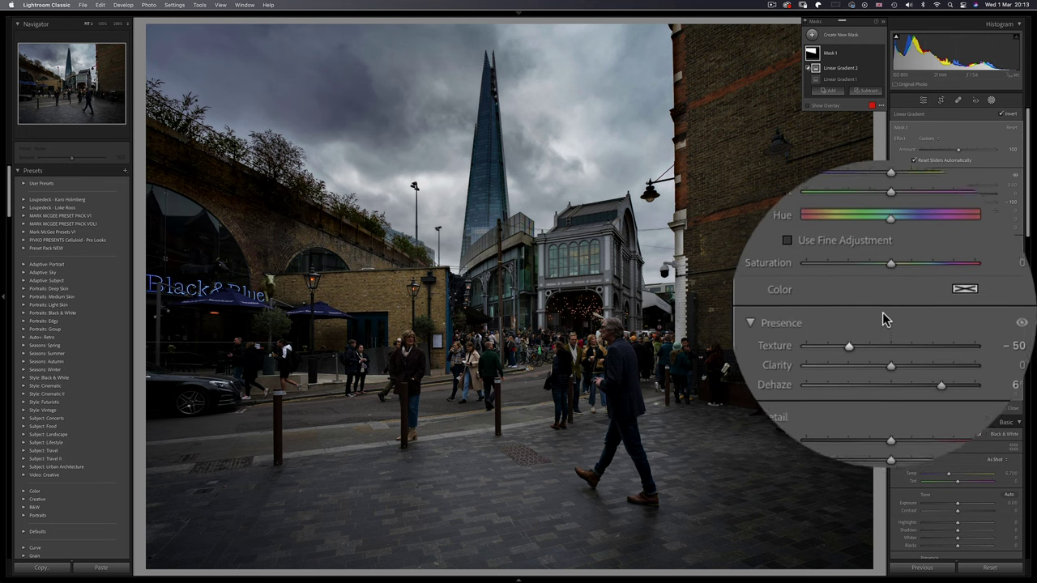
pyautogui.moveTo(882, 292); pyautogui.dragTo(882, 294)
pyautogui.moveTo(882, 224); pyautogui.dragTo(882, 221)
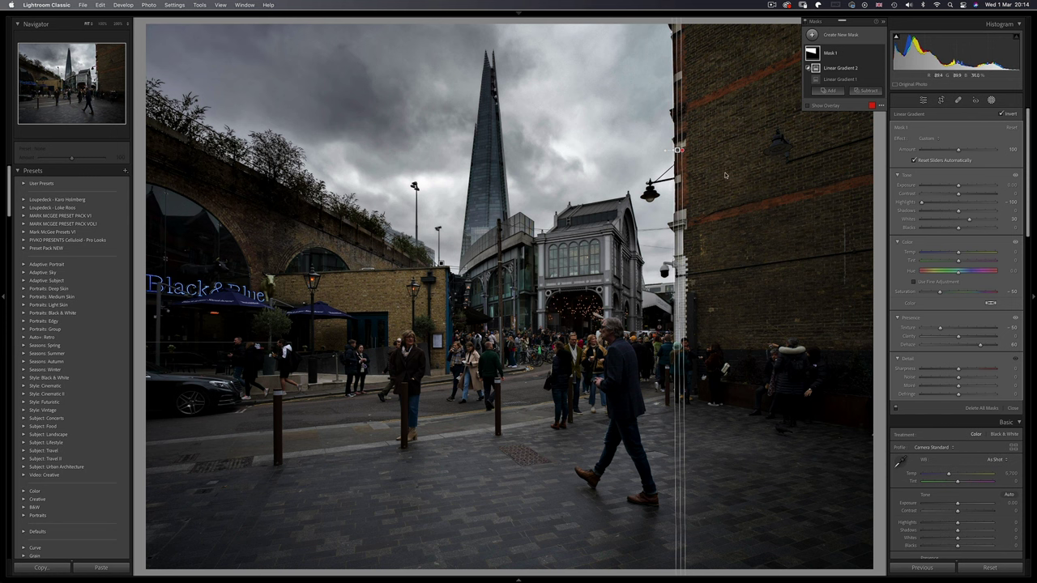
pyautogui.click(850, 35)
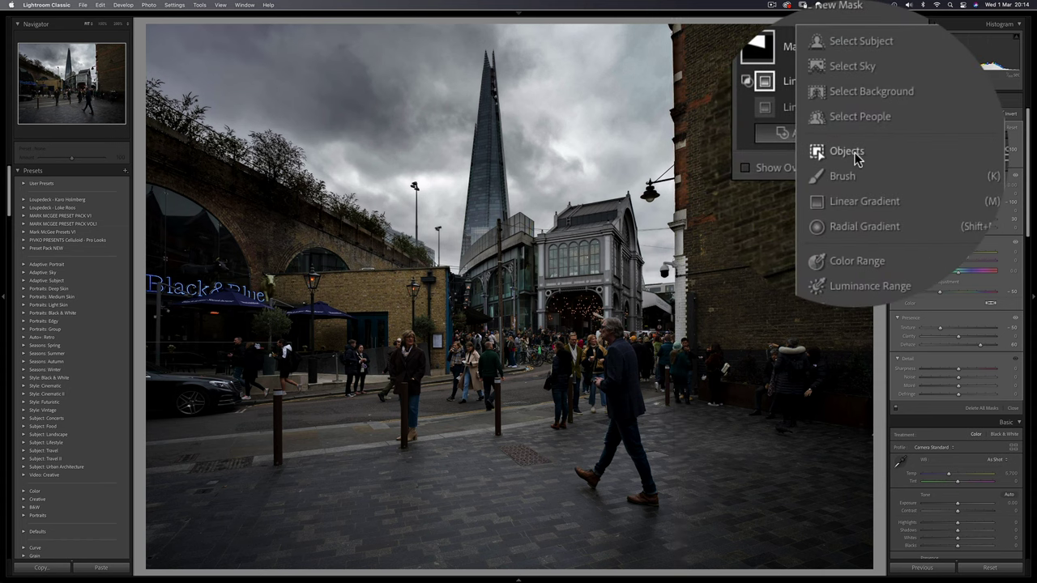
# Object-mask the Shard, raise its Exposure to about 0.8, and darken the lower street.
pyautogui.click(854, 154)
pyautogui.moveTo(496, 214)
pyautogui.mouseDown()
pyautogui.moveTo(494, 89)
pyautogui.moveTo(468, 162)
pyautogui.moveTo(473, 256)
pyautogui.moveTo(522, 229)
pyautogui.mouseUp()
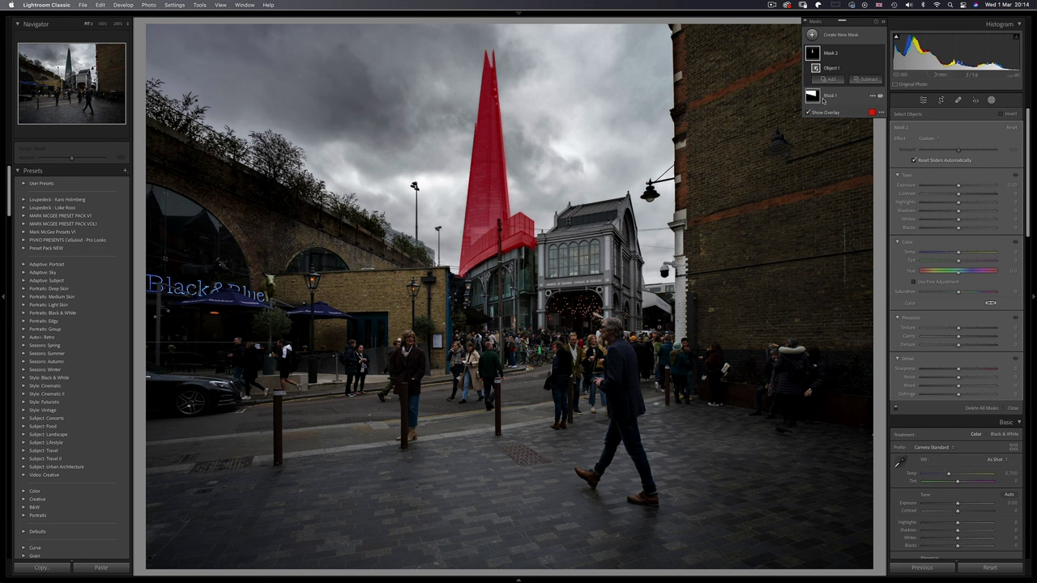
pyautogui.moveTo(958, 185); pyautogui.dragTo(962, 213)
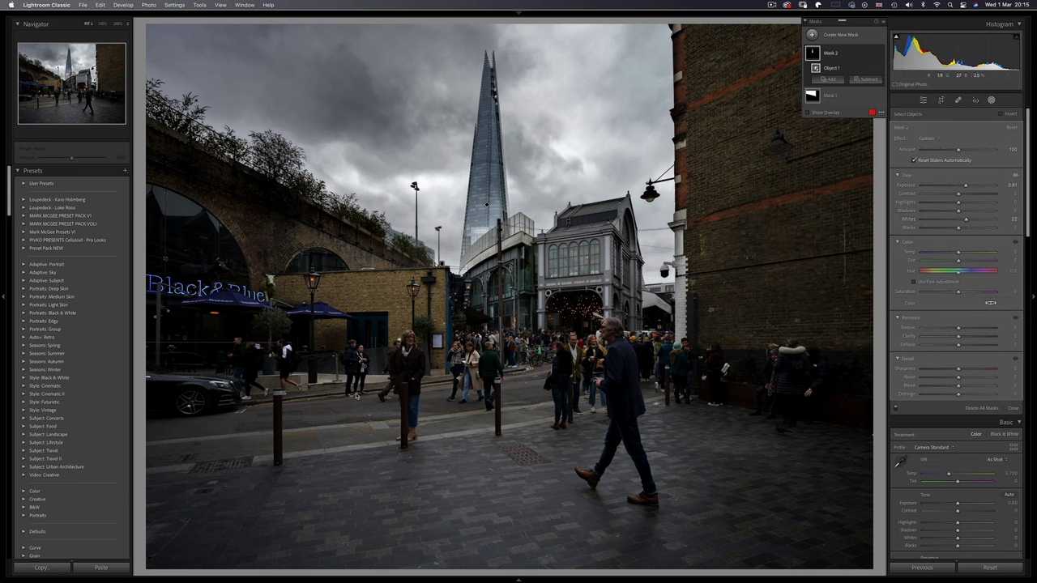
pyautogui.moveTo(958, 185); pyautogui.dragTo(948, 187)
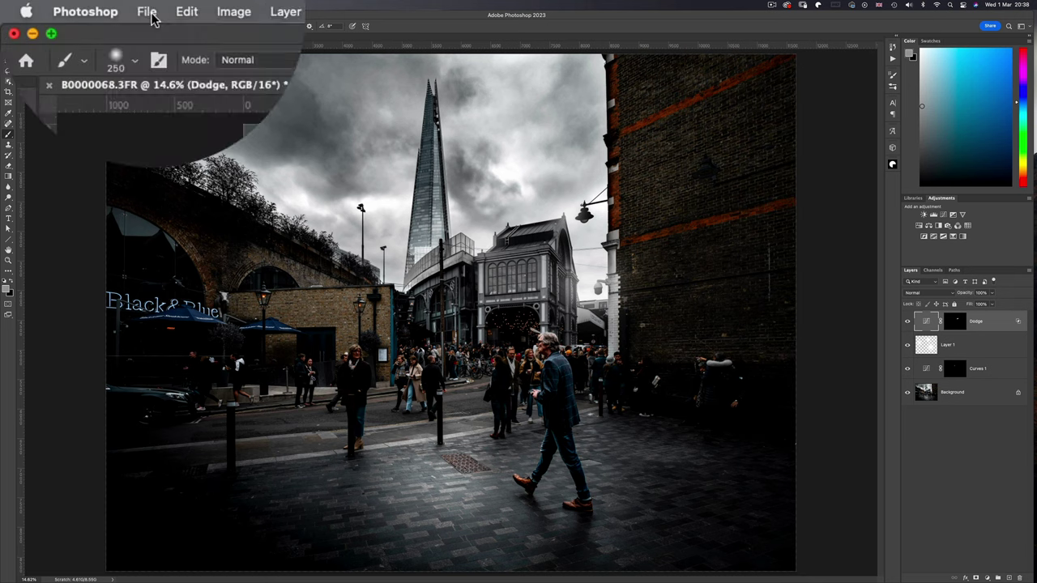
# Save the Photoshop edit so B0000068-Edit.psd appears alongside the raw files.
pyautogui.click(64, 5)
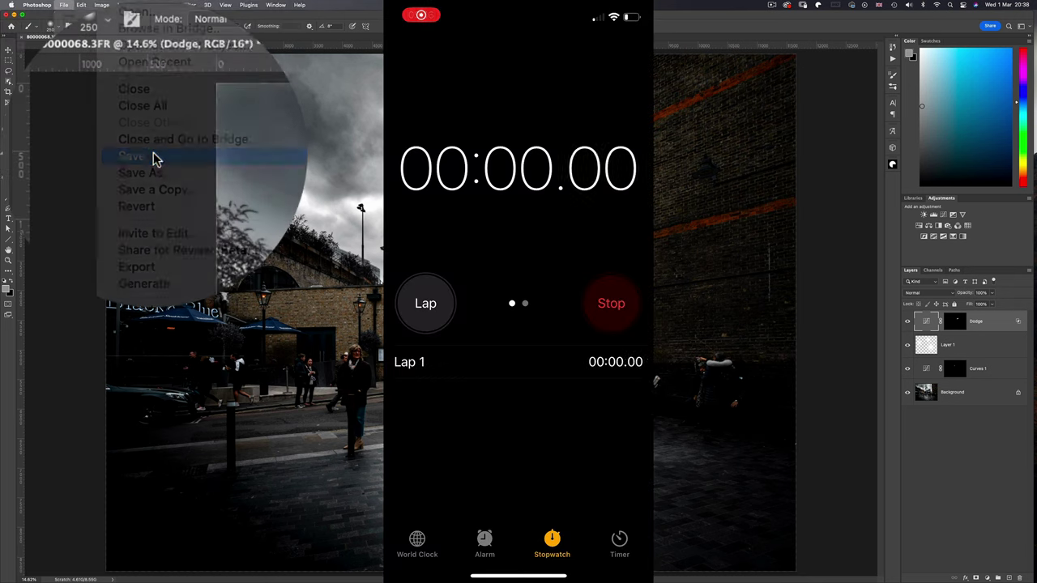
pyautogui.click(154, 157)
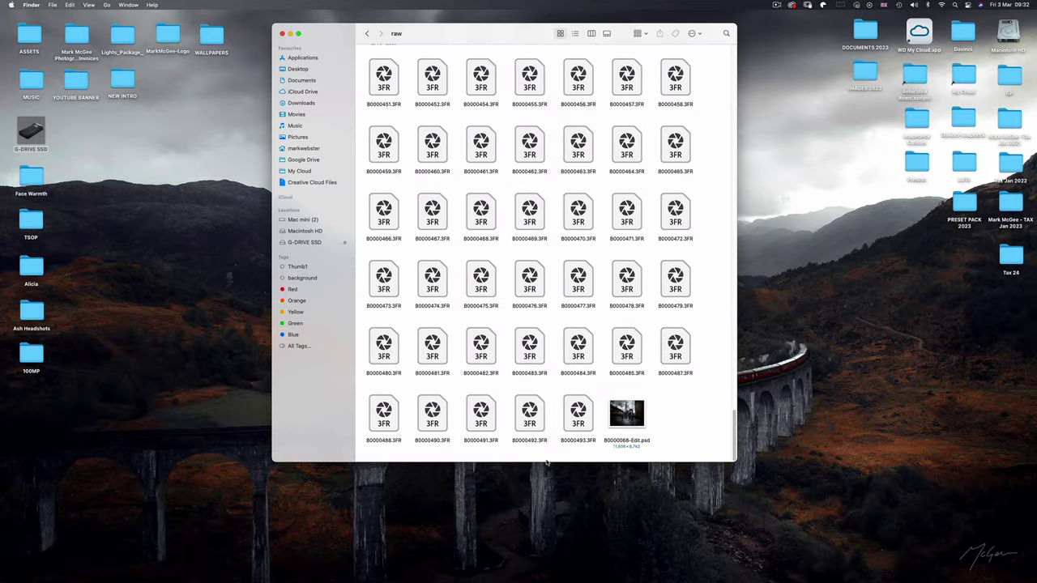
# Open Get Info windows for B0000493.3FR and B0000068-Edit.psd.
pyautogui.rightClick(580, 418)
pyautogui.click(601, 456)
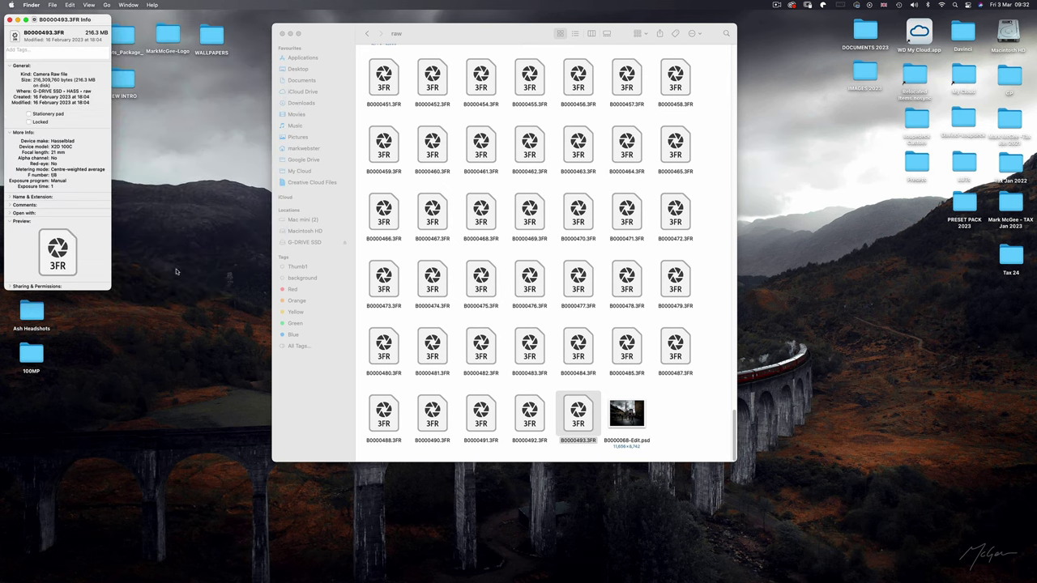
pyautogui.rightClick(622, 416)
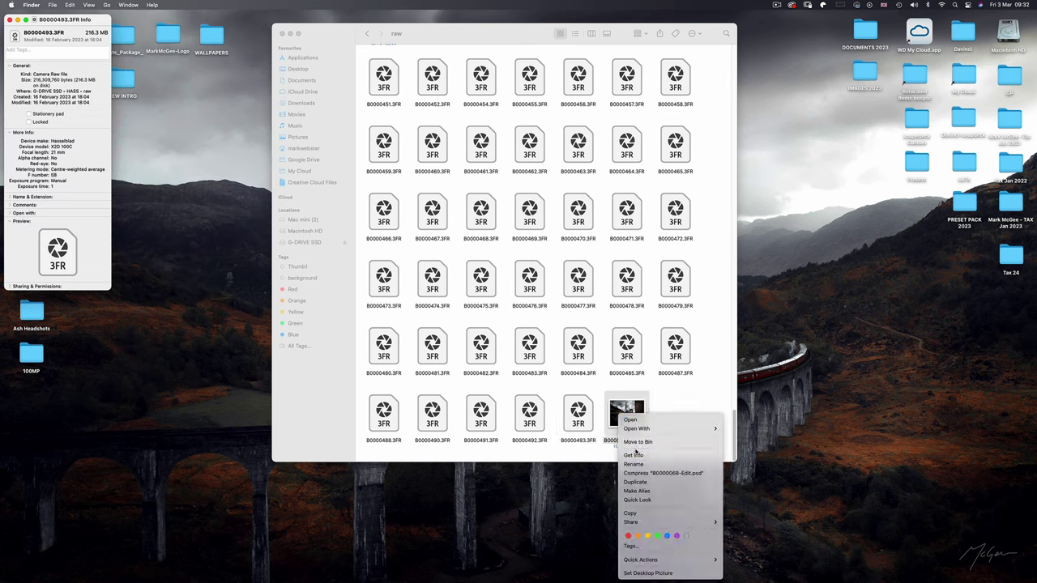
pyautogui.click(639, 456)
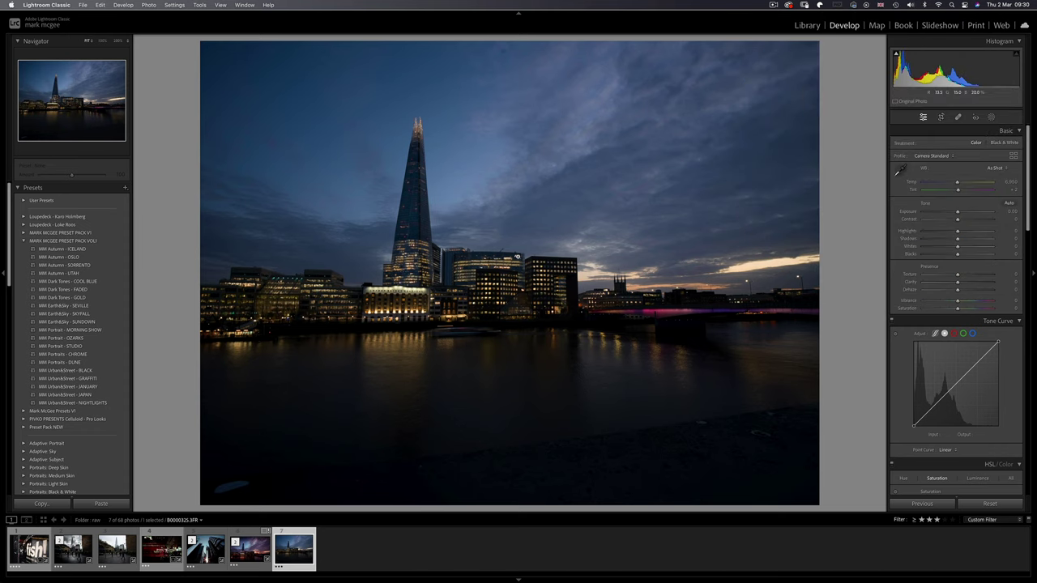
# Inspect the riverside buildings and Shard top at 100%, then open the purple-sky edit B0000325-Edit.psd.
pyautogui.click(516, 261)
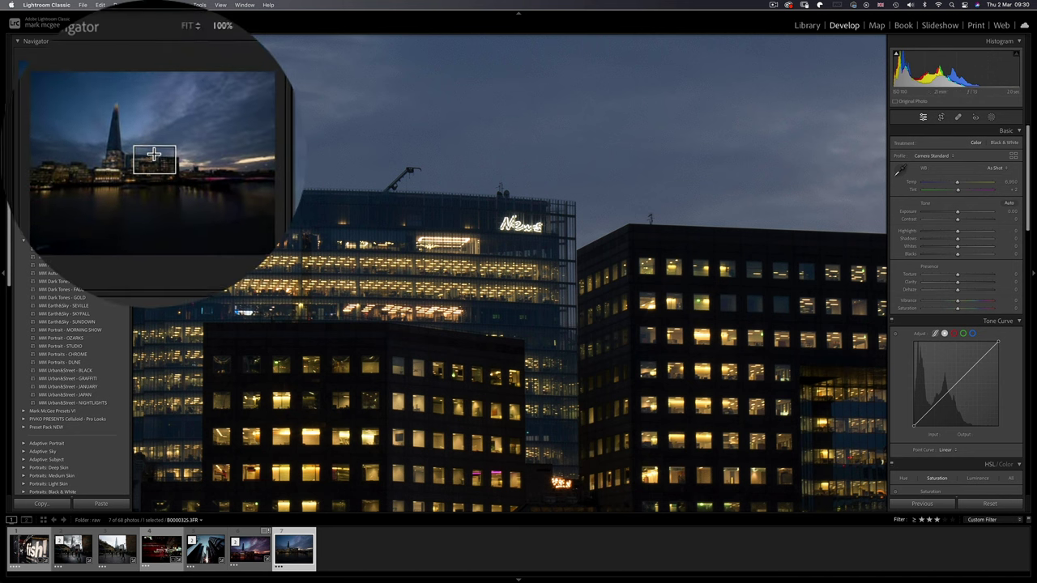
pyautogui.click(295, 211)
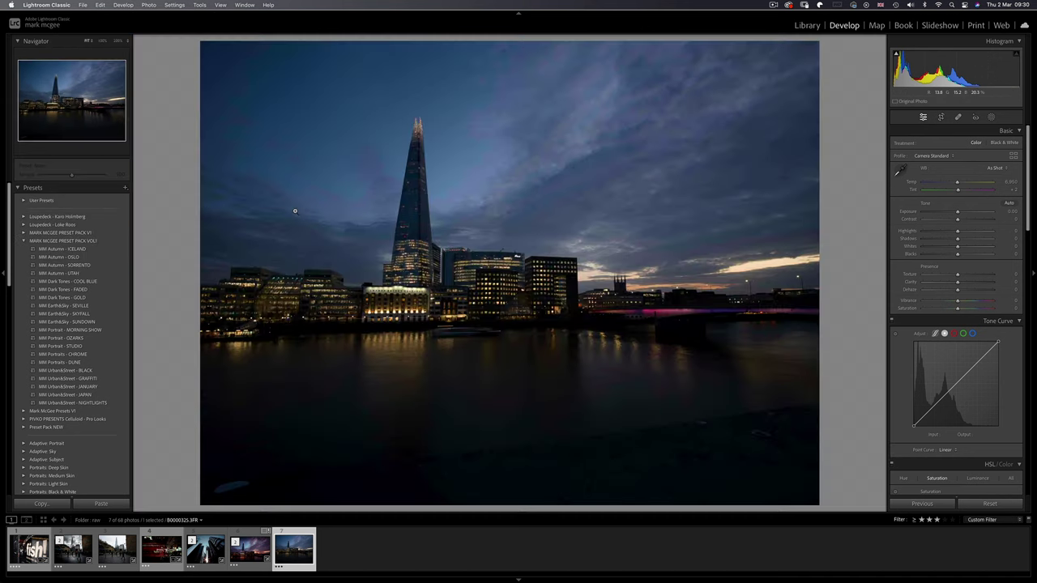
pyautogui.click(417, 163)
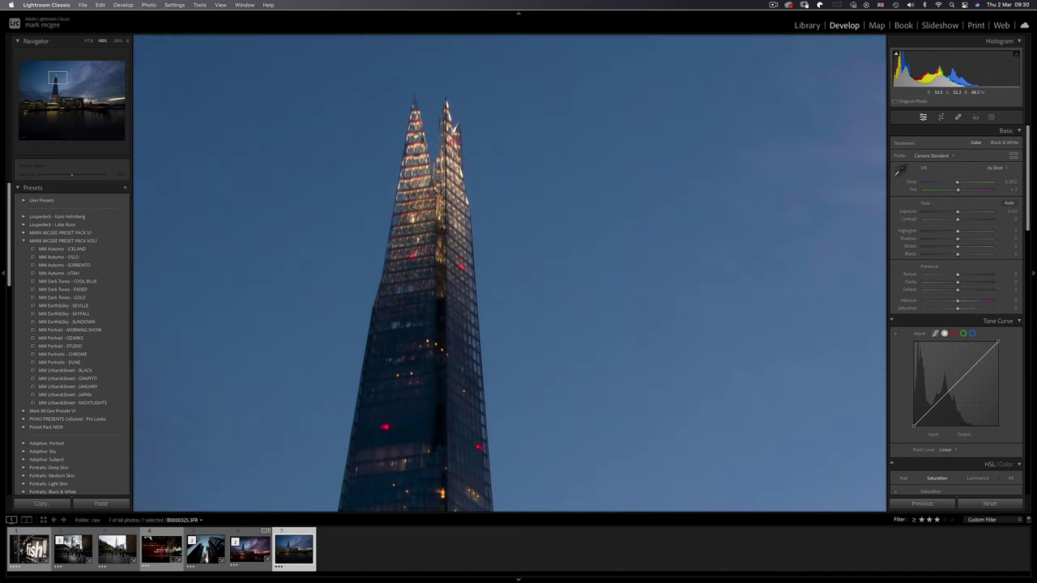
pyautogui.click(428, 141)
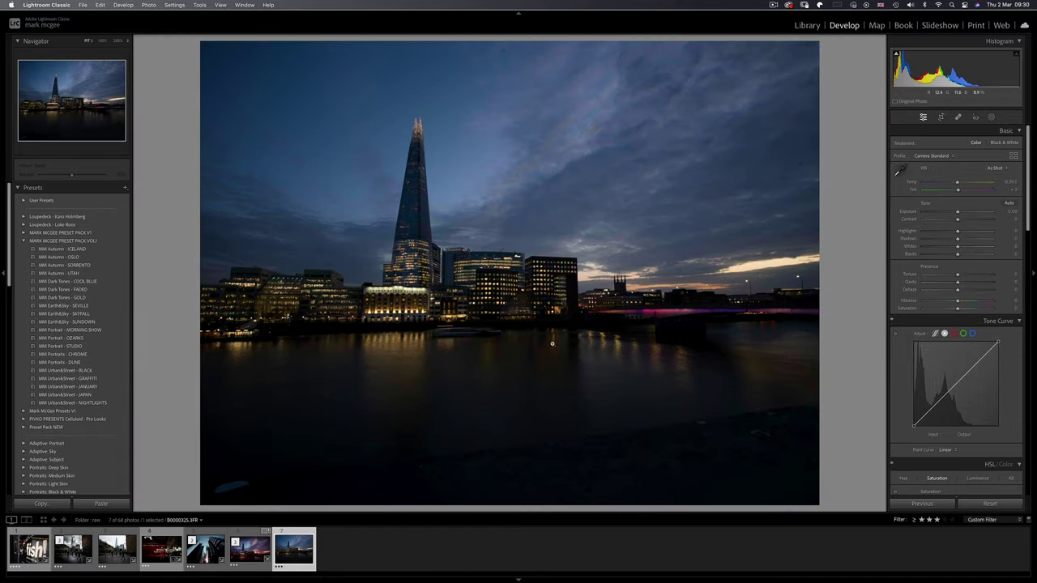
pyautogui.click(249, 555)
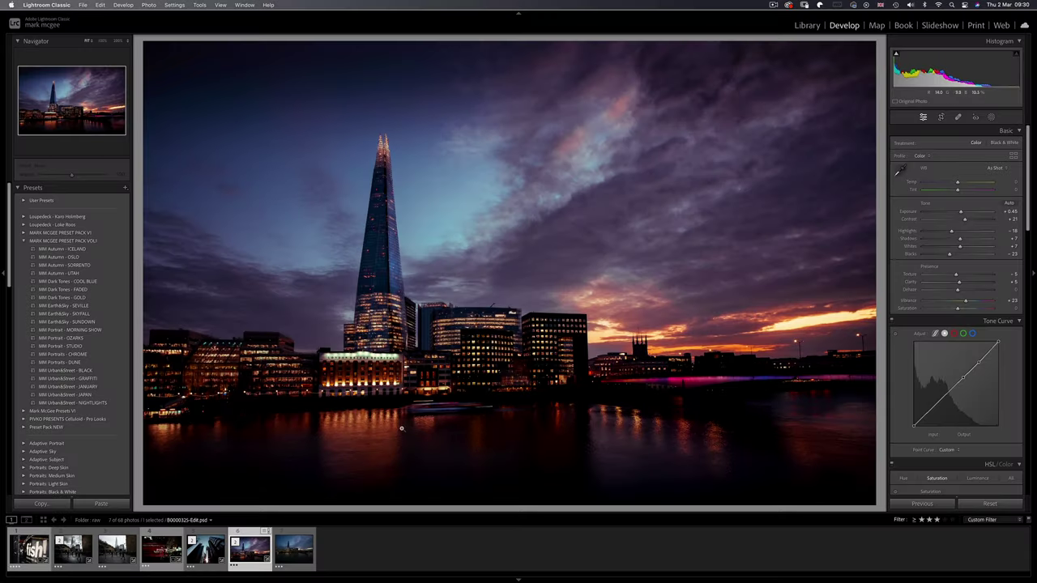
# Check the riverside buildings at 1:1, then open the Savoy night street photo.
pyautogui.click(401, 428)
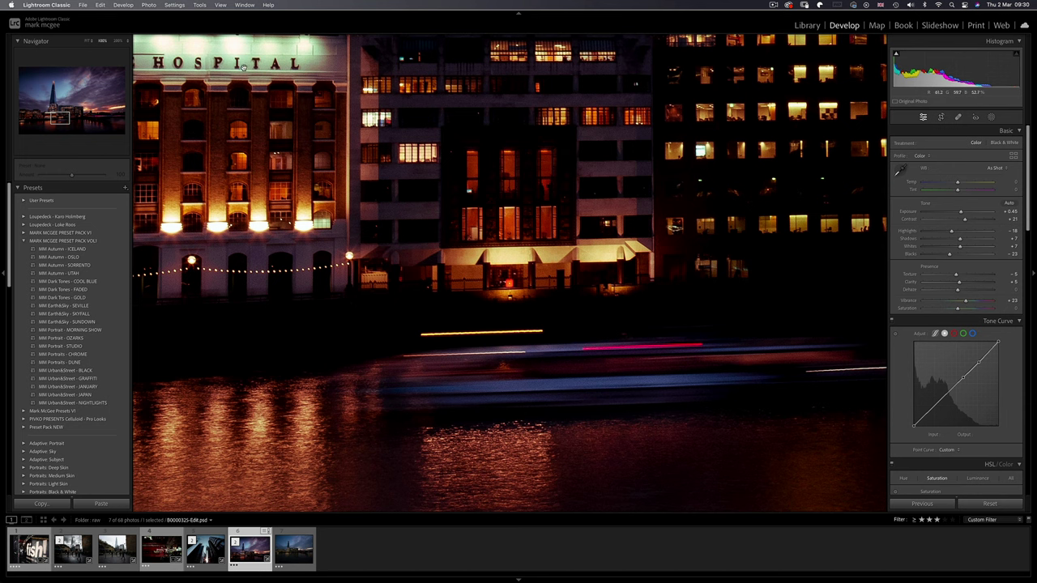
pyautogui.click(253, 425)
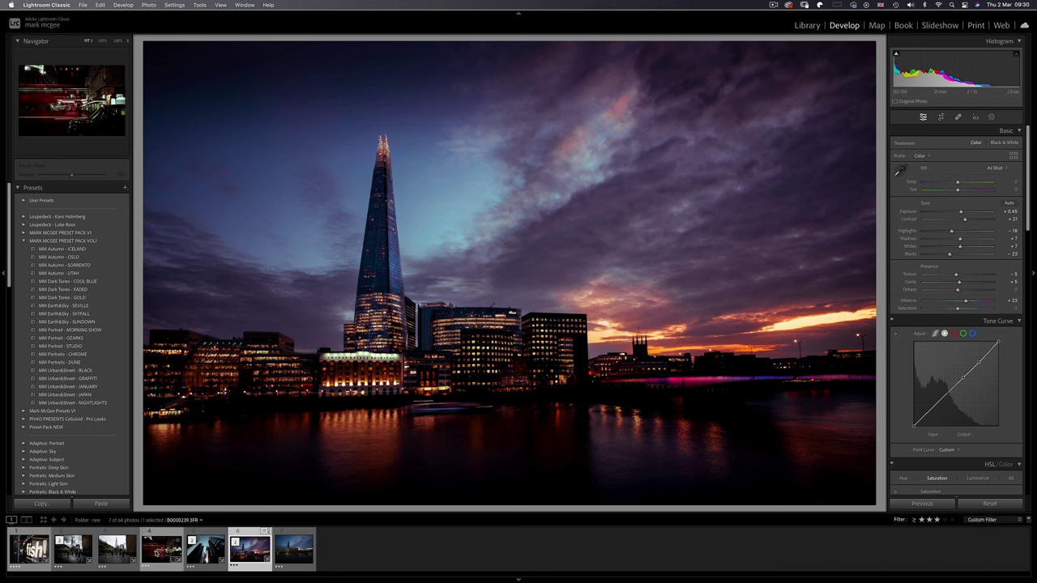
pyautogui.click(157, 551)
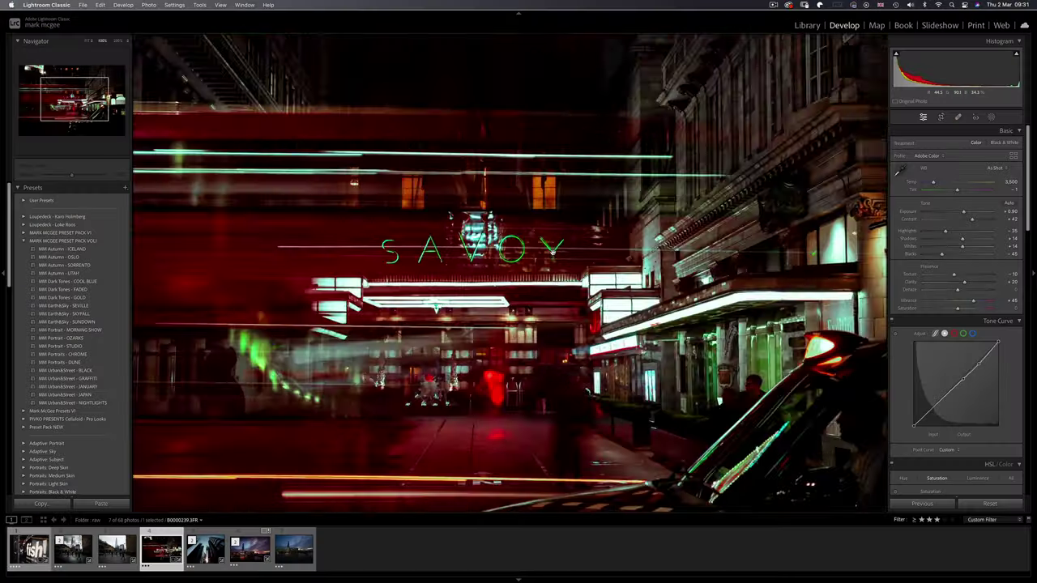
# Inspect the neon Savoy sign up close, then add radial gradient Mask 1 over the frame's top.
pyautogui.click(552, 255)
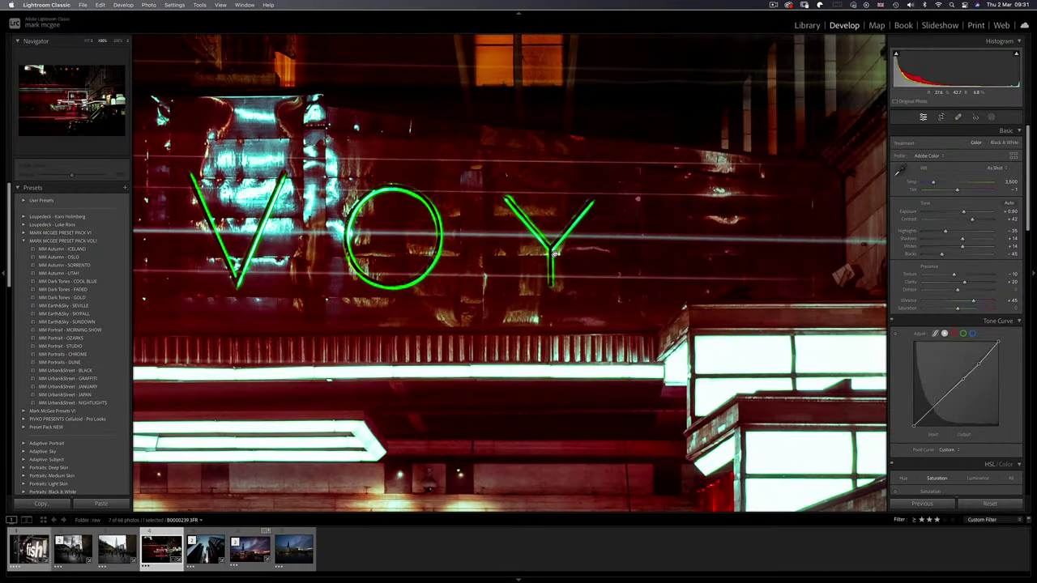
pyautogui.scroll(-10, 558, 258)
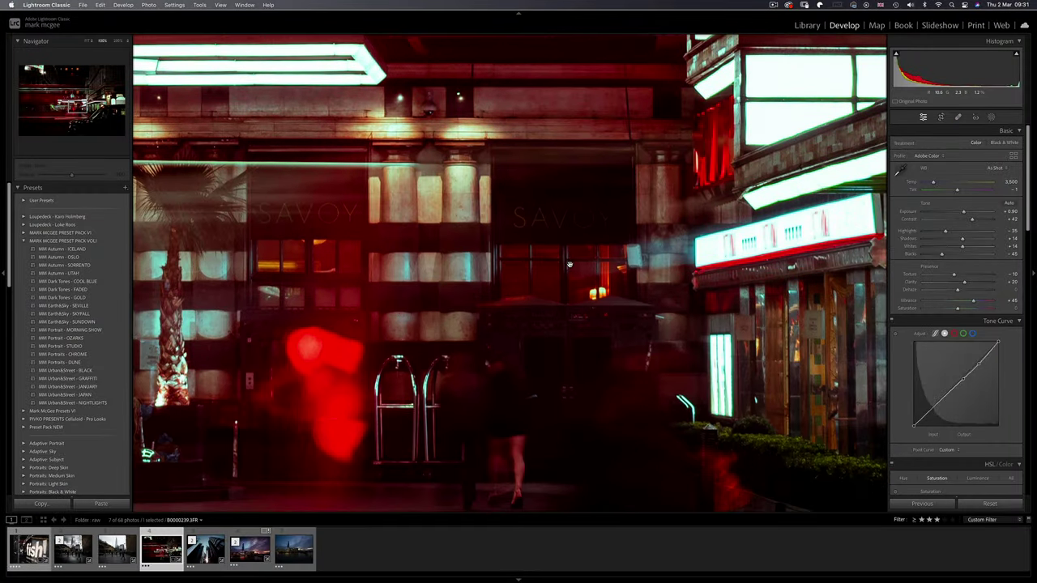
pyautogui.click(569, 265)
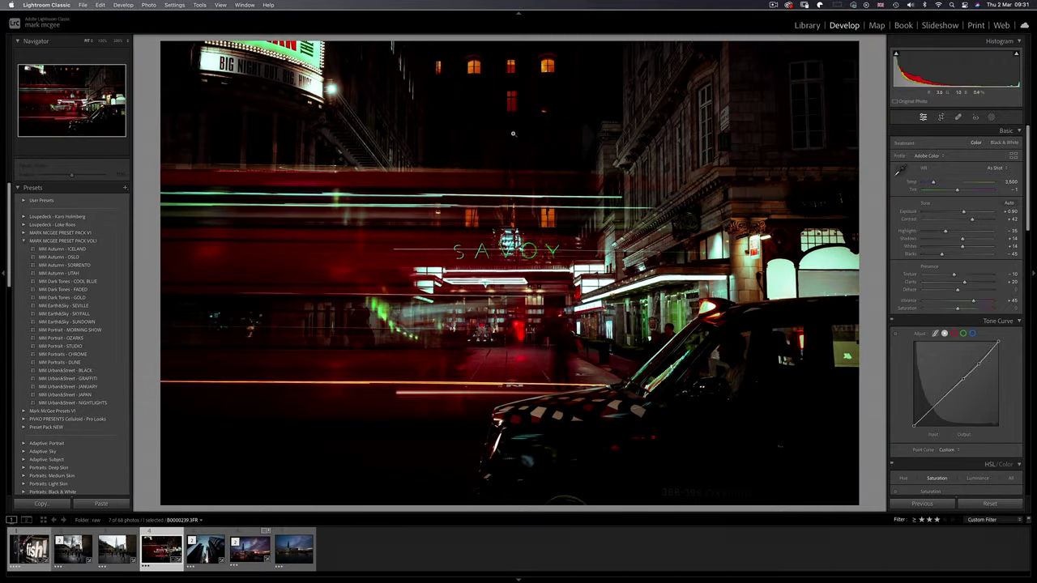
pyautogui.click(989, 118)
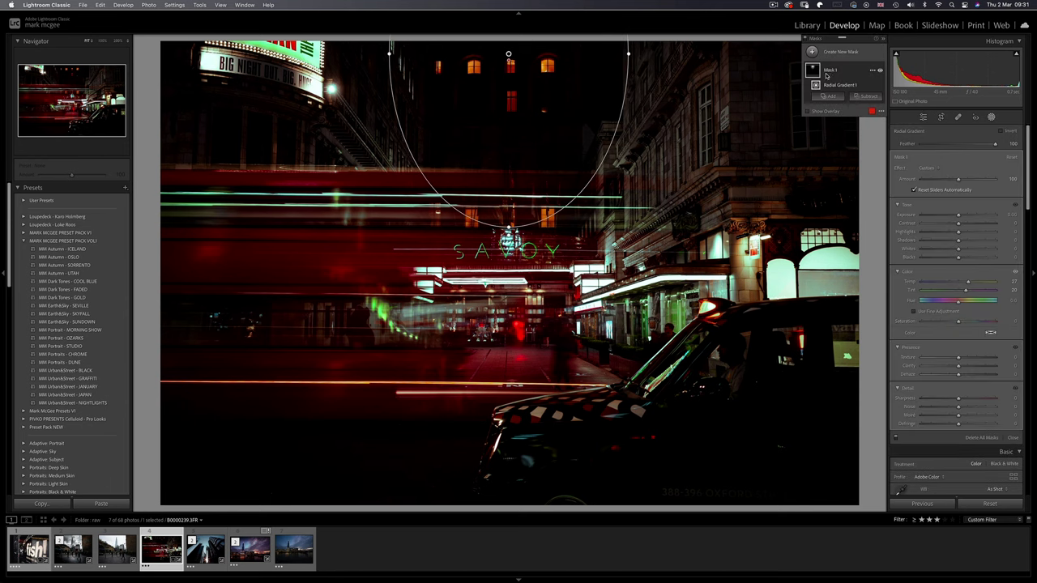
# Set the mask's exposure to about 3.01 and blacks to -8, brightening the windows above the Savoy sign.
pyautogui.moveTo(958, 214); pyautogui.dragTo(976, 214)
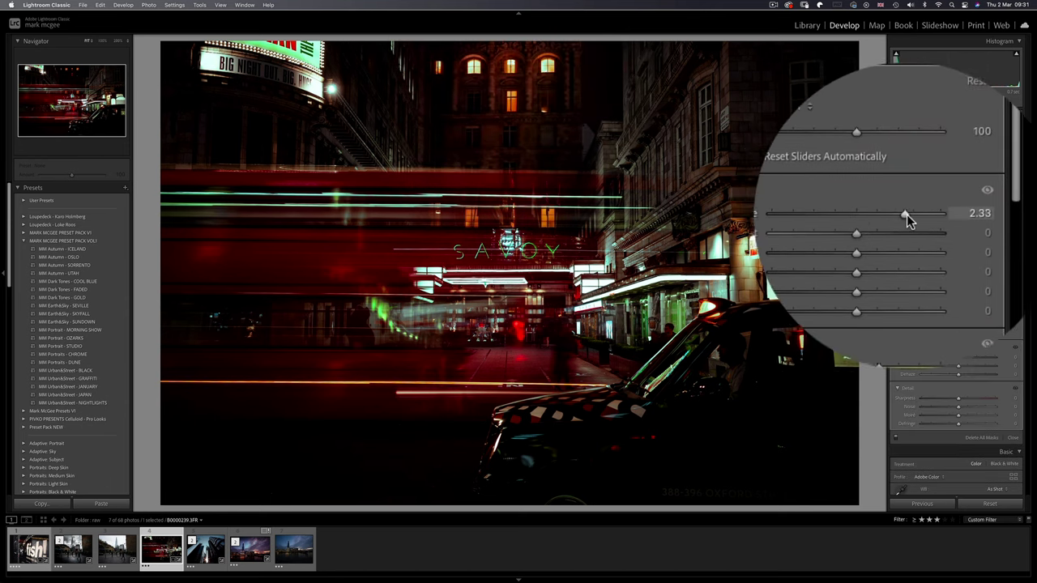
pyautogui.moveTo(906, 214); pyautogui.dragTo(920, 214)
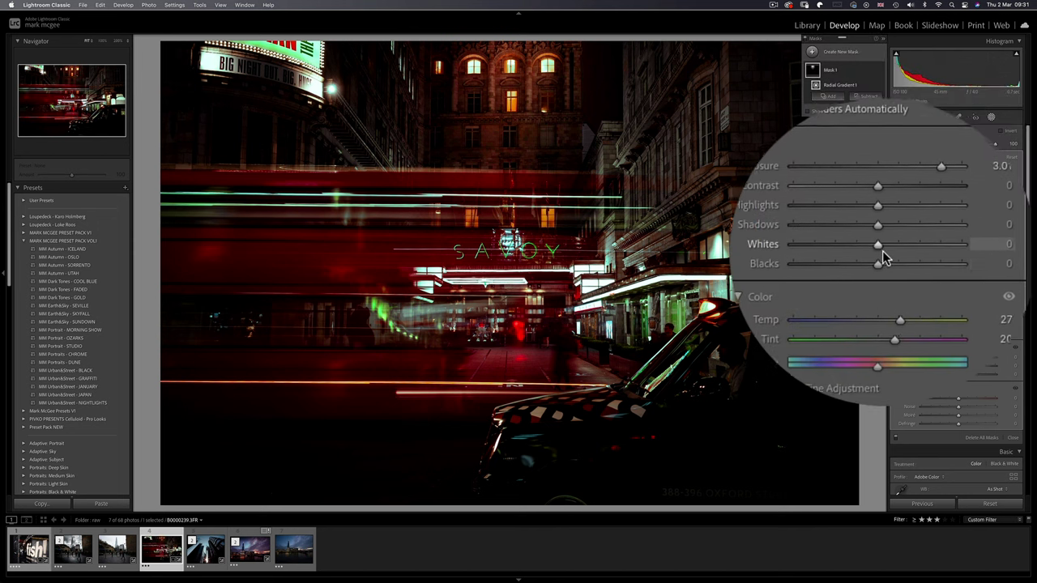
pyautogui.moveTo(962, 258); pyautogui.dragTo(955, 258)
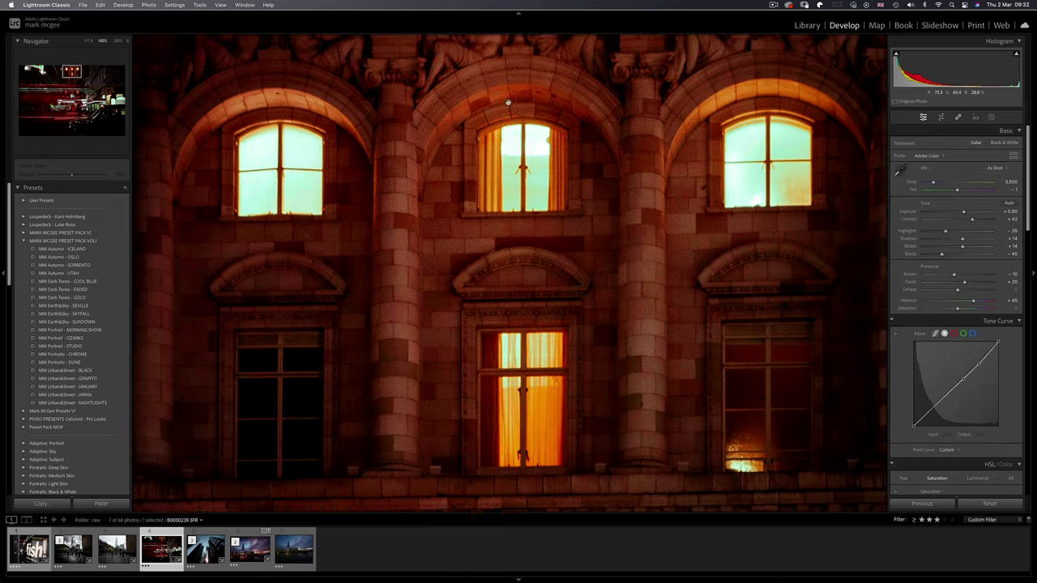
pyautogui.scroll(-10, 508, 102)
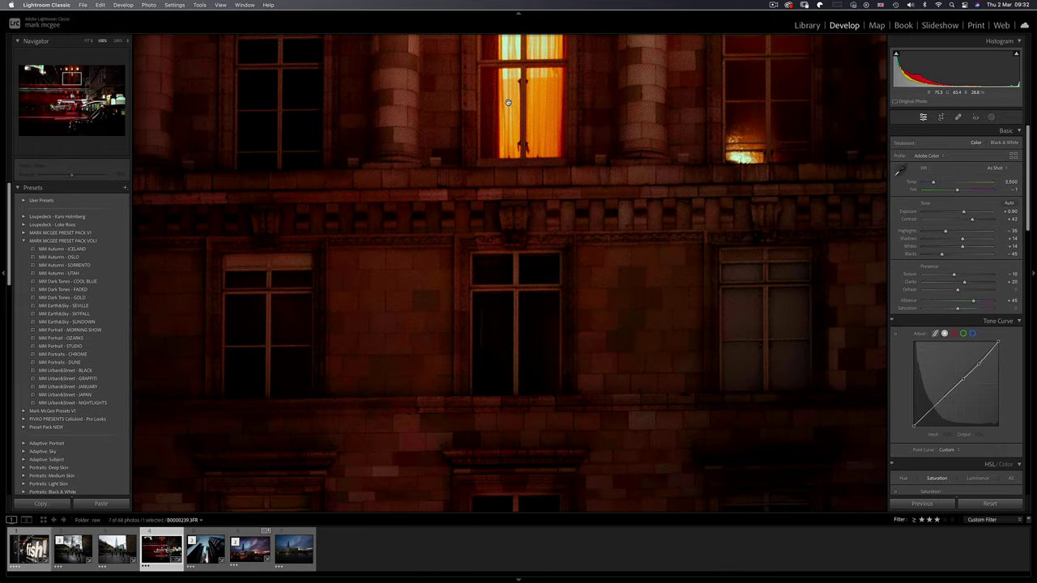
pyautogui.scroll(-4, 508, 102)
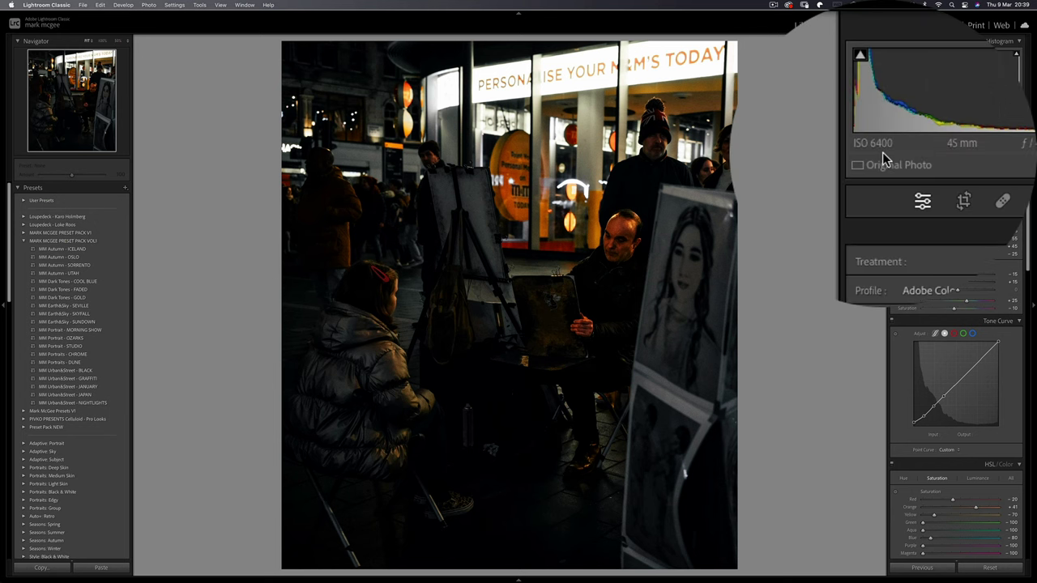
# View the street-artist photo at 1:1 and pan around the girl's jacket.
pyautogui.click(447, 394)
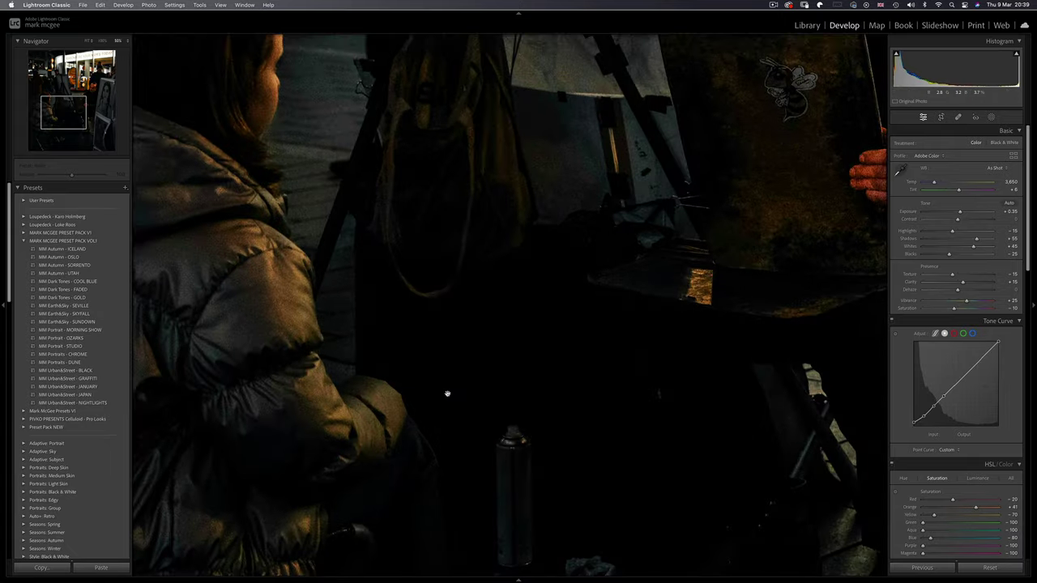
pyautogui.hscroll(5, 676, 334)
pyautogui.scroll(5, 677, 334)
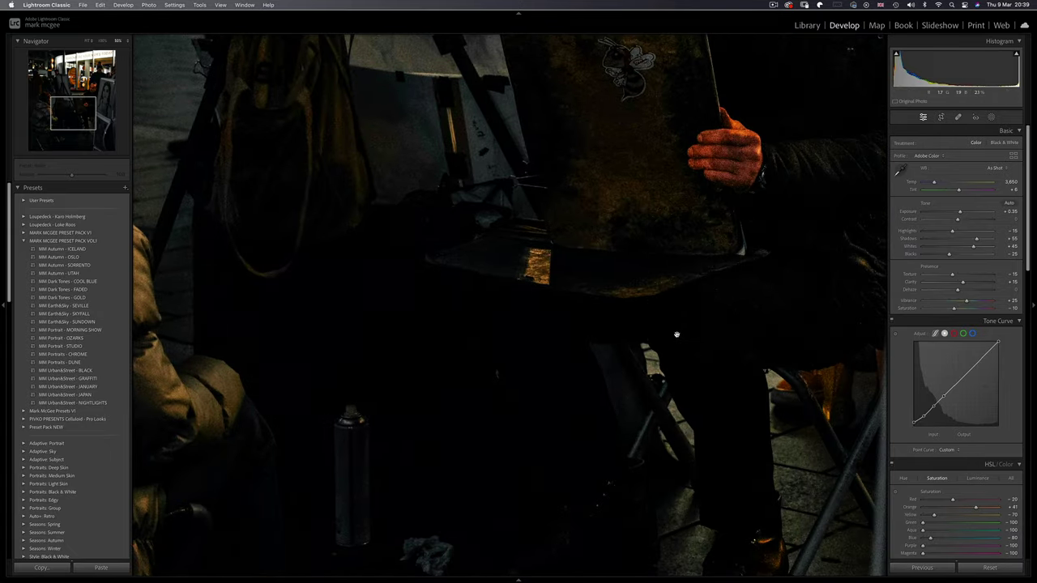
pyautogui.hscroll(-3, 679, 336)
pyautogui.scroll(5, 679, 336)
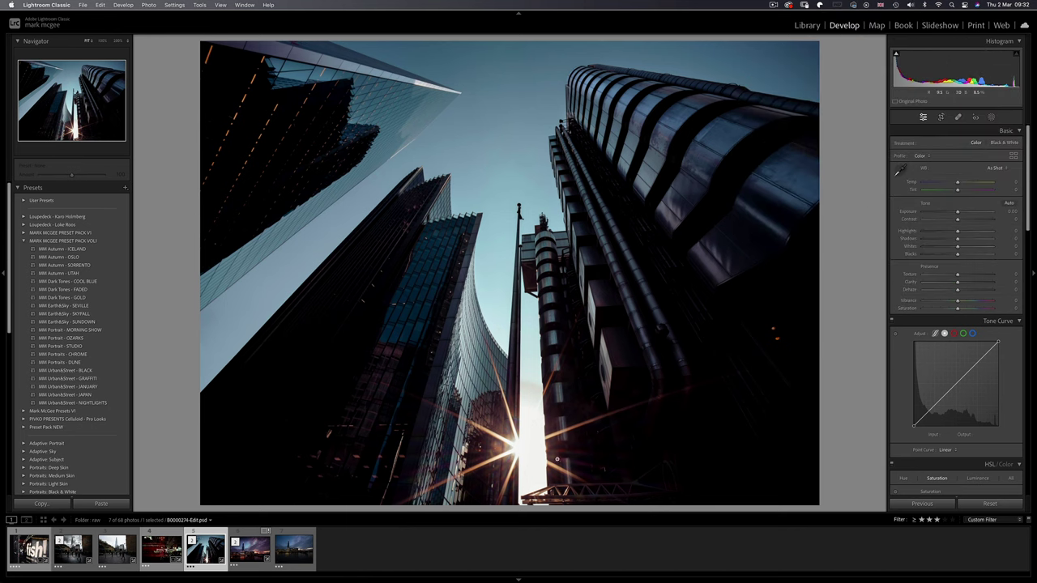
# Hide the filmstrip, then toggle the skyscraper photo between Fit and 100% on the tower.
pyautogui.click(518, 579)
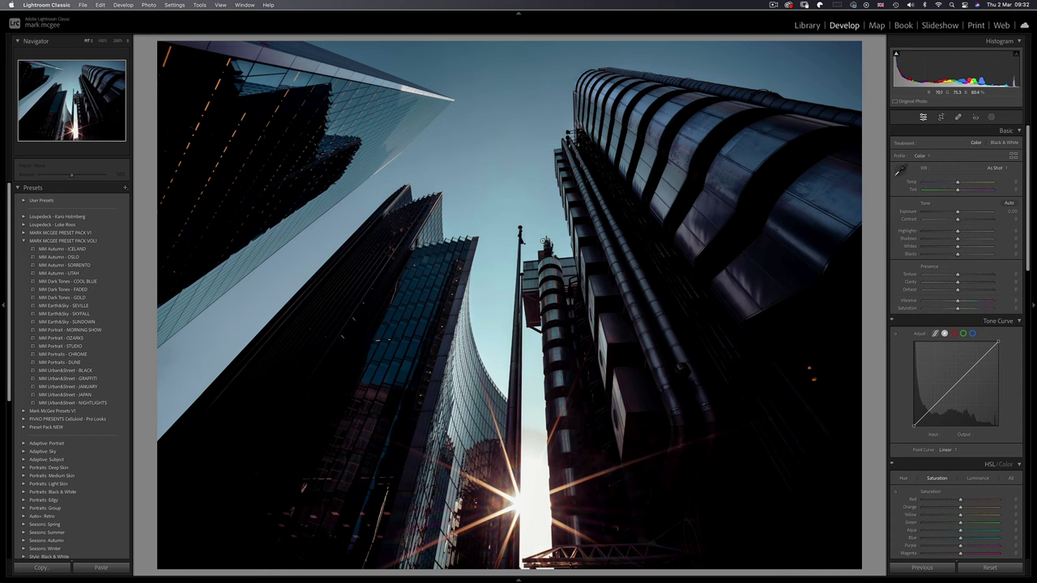
pyautogui.click(545, 242)
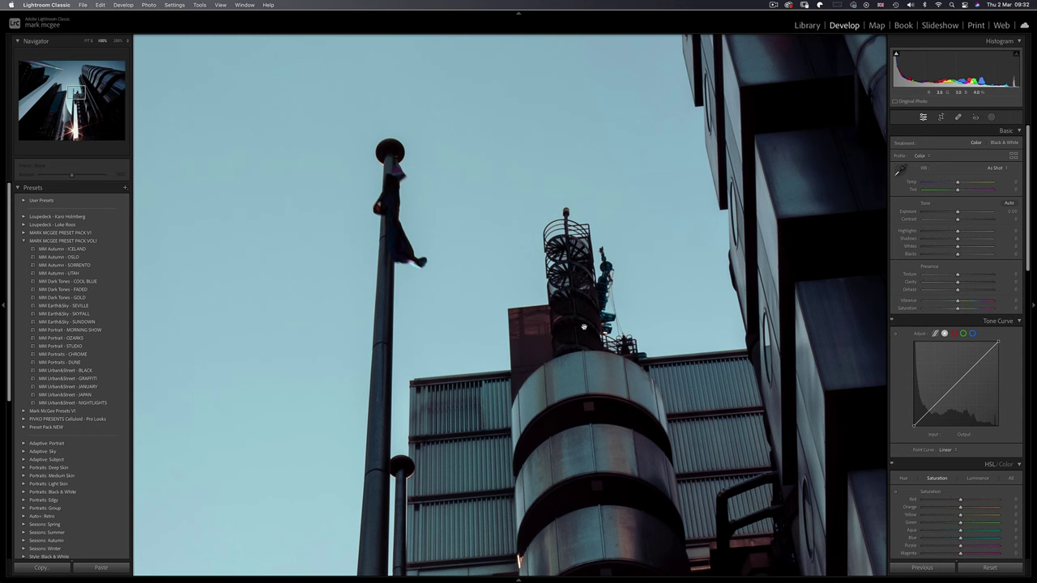
pyautogui.click(538, 242)
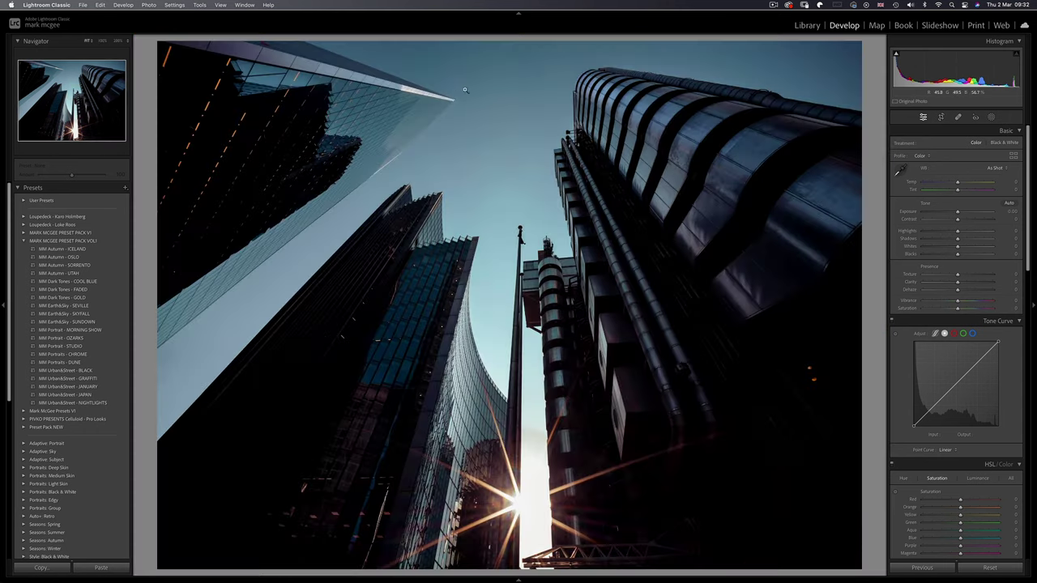
pyautogui.click(421, 179)
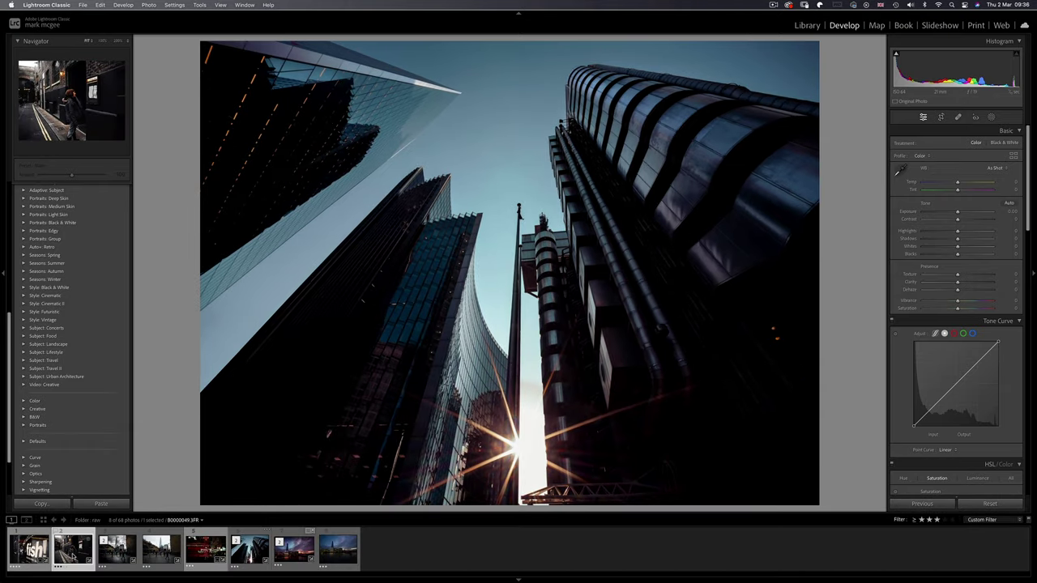
# Select the Hawksmoor alley photo and compare the edit with the original using Before/After.
pyautogui.click(72, 555)
pyautogui.press('\\')
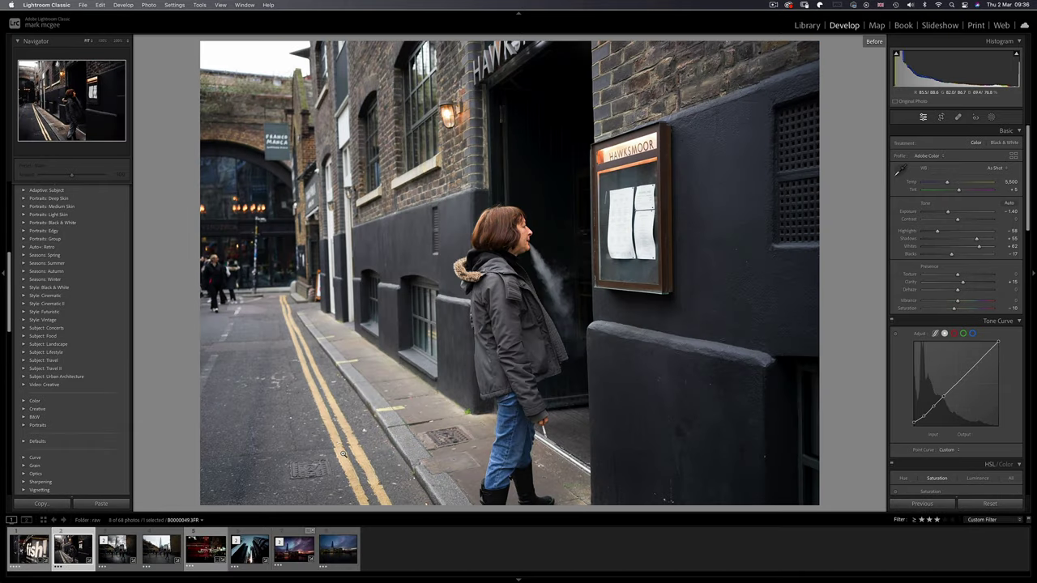
pyautogui.press('\\')
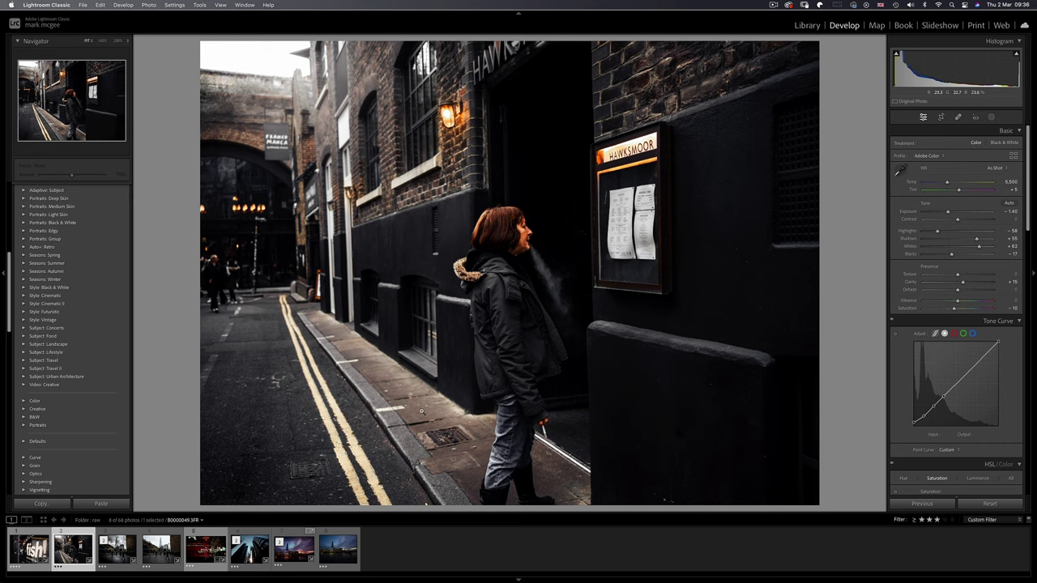
# Zoom in on the woman's hair, pan across it and the sweater, then zoom back out.
pyautogui.click(503, 208)
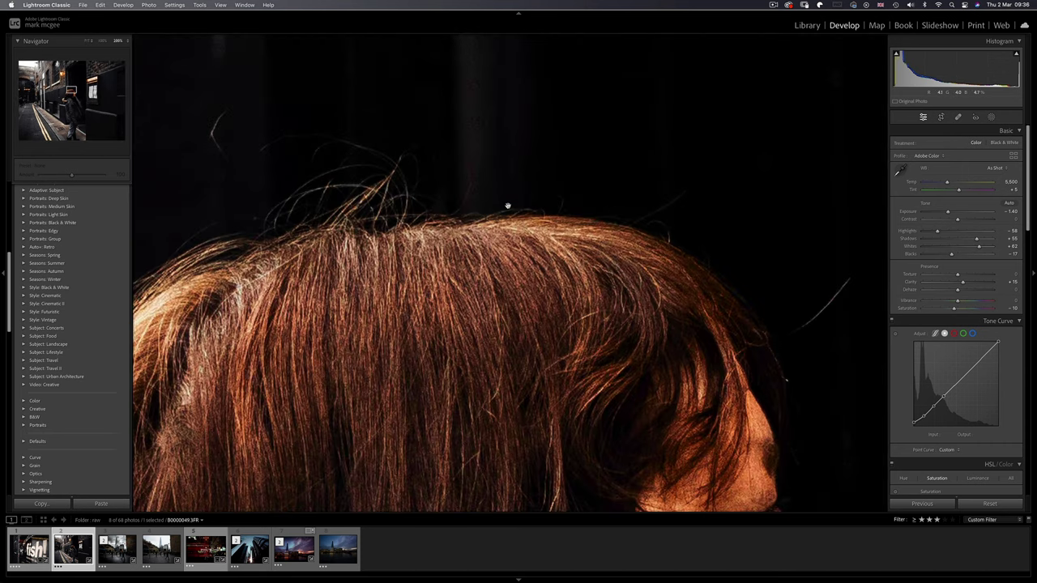
pyautogui.moveTo(655, 321); pyautogui.dragTo(541, 302)
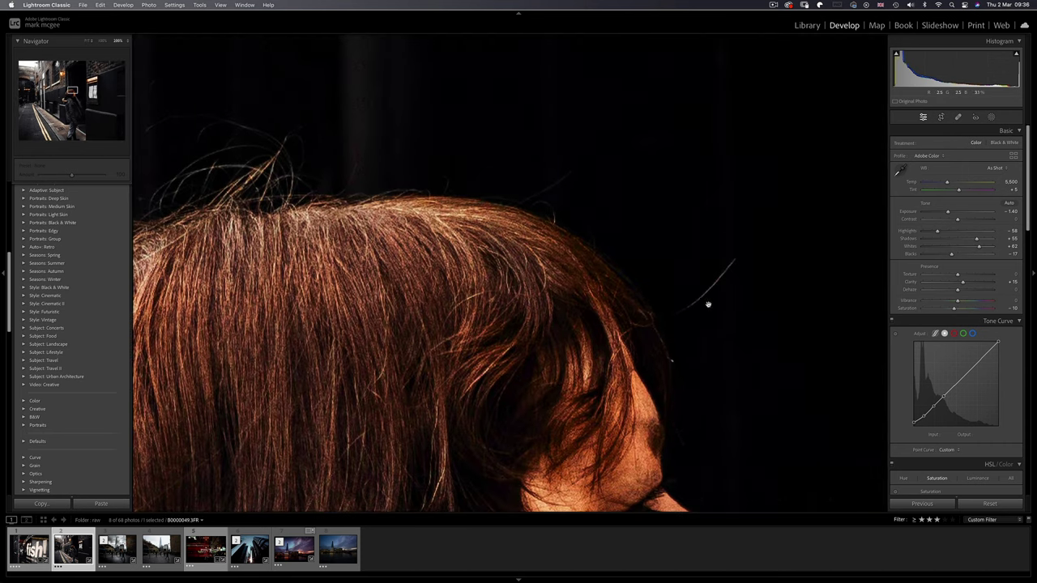
pyautogui.moveTo(387, 348); pyautogui.dragTo(639, 343)
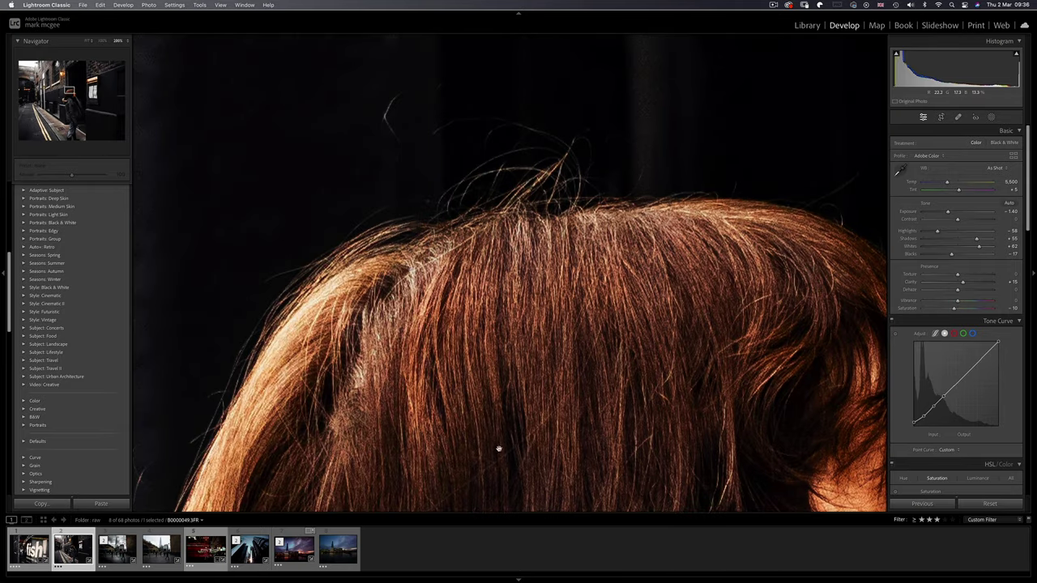
pyautogui.moveTo(498, 447); pyautogui.dragTo(706, 185)
pyautogui.moveTo(482, 374); pyautogui.dragTo(480, 312)
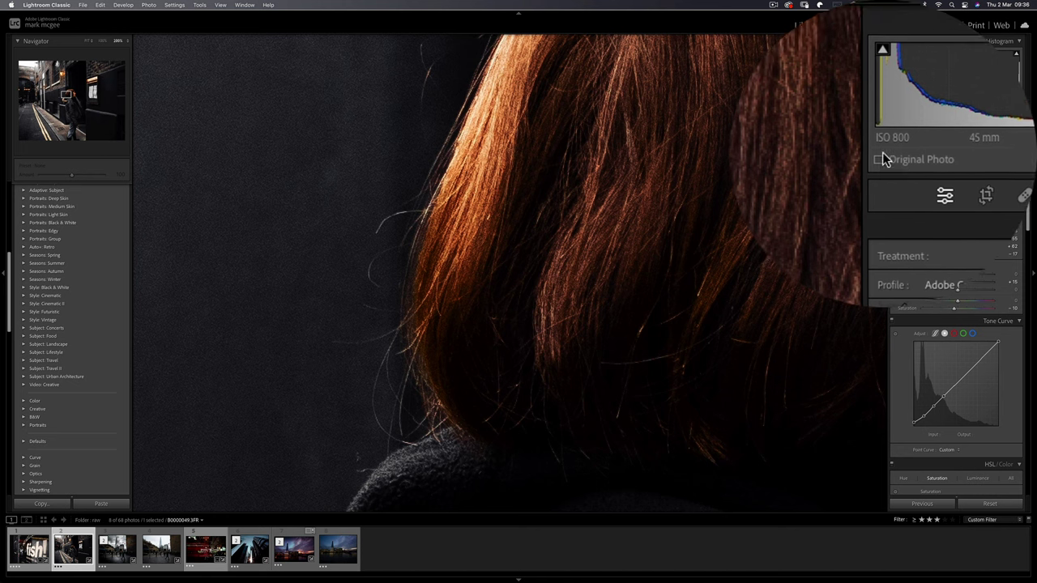
pyautogui.click(103, 40)
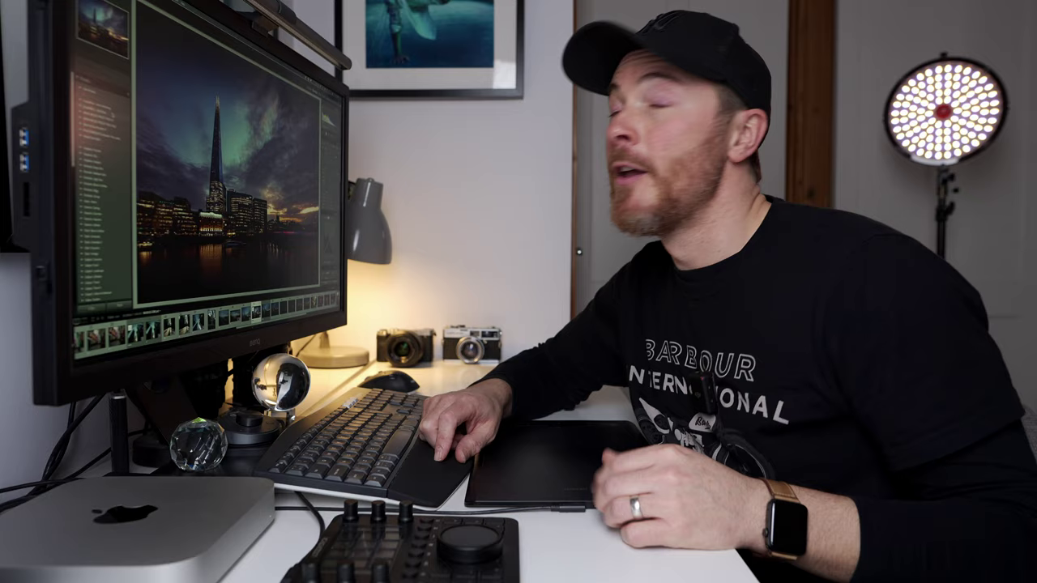